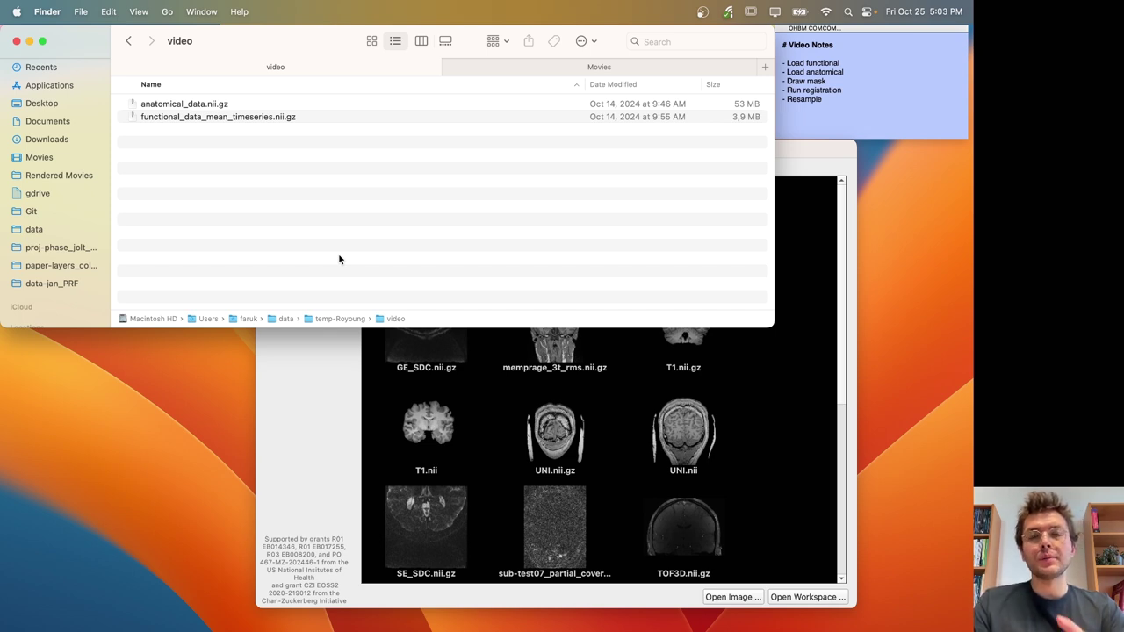
Load functional_data_mean_timeseries.nii.gz from the video folder into ITK-SNAP as the main image.
{"action": "key", "text": "super+Tab"}
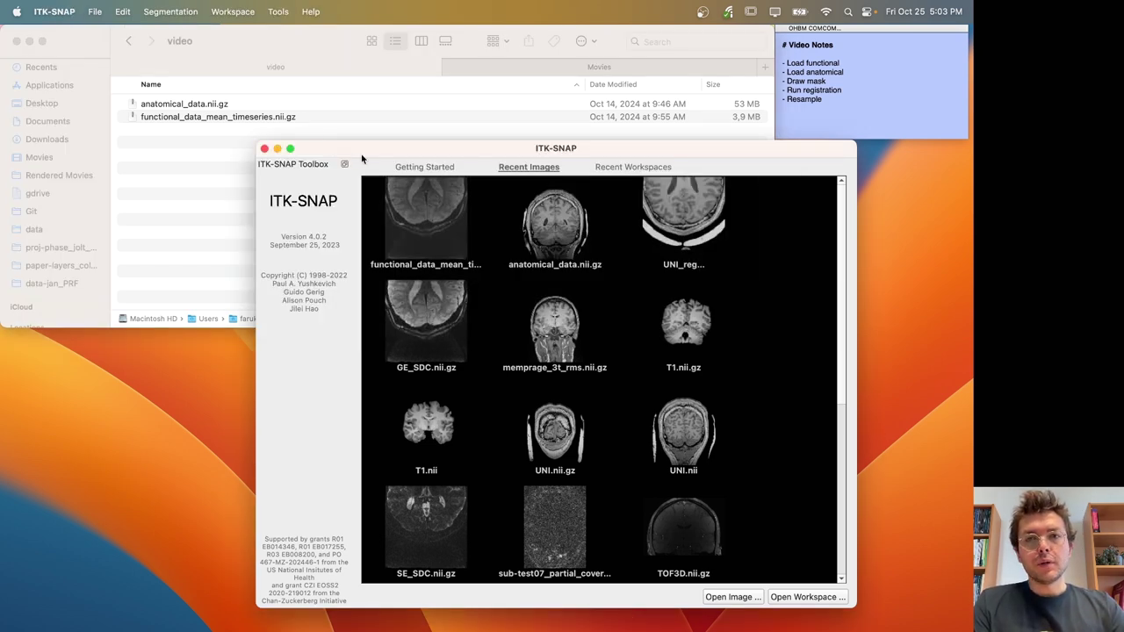
{"action": "left_click_drag", "start_coordinate": [362, 159], "coordinate": [444, 135]}
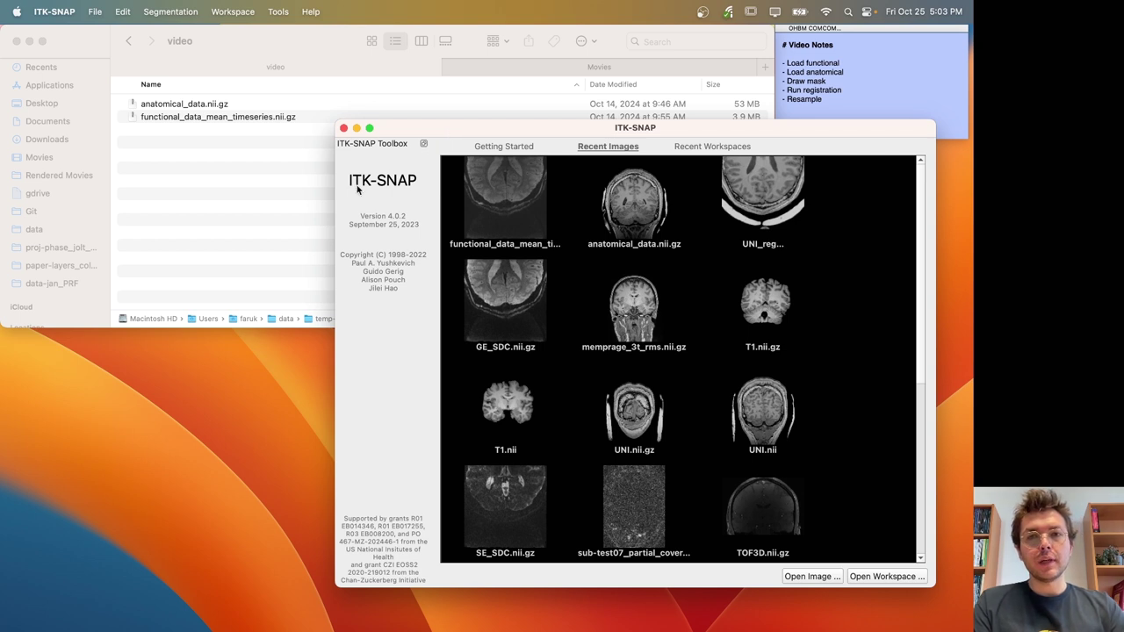
{"action": "left_click_drag", "start_coordinate": [527, 140], "coordinate": [546, 144]}
{"action": "left_click", "coordinate": [246, 116]}
{"action": "left_click", "coordinate": [246, 116]}
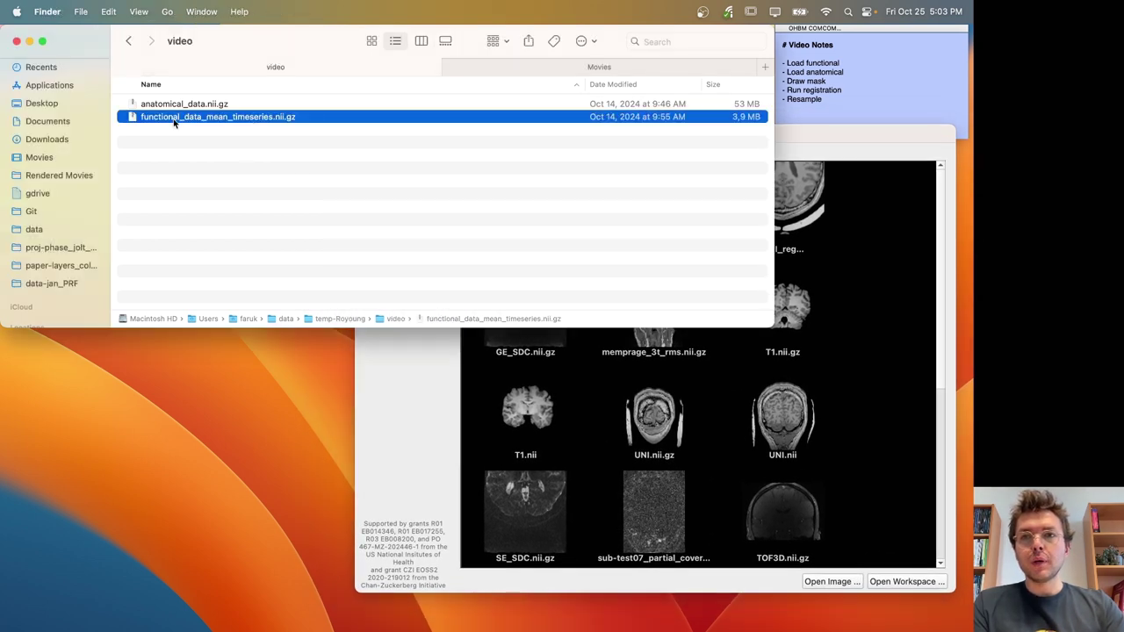
{"action": "left_click_drag", "start_coordinate": [174, 123], "coordinate": [527, 387]}
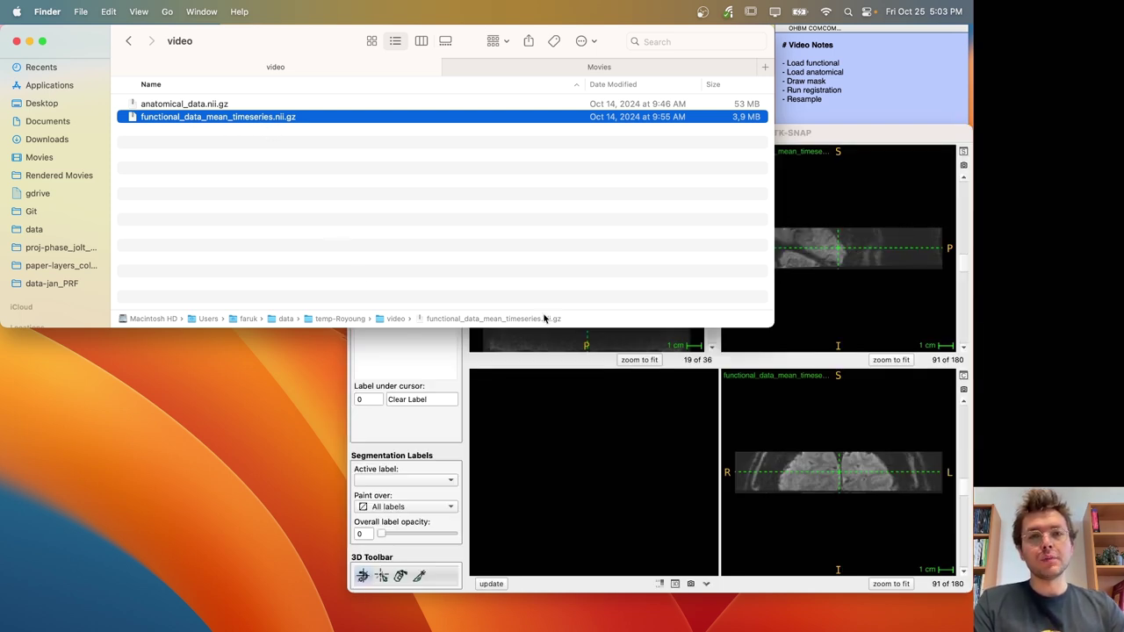
Enlarge the ITK-SNAP window and examine the functional image's coverage, moving the crosshair through the posterior brain.
{"action": "left_click", "coordinate": [858, 144]}
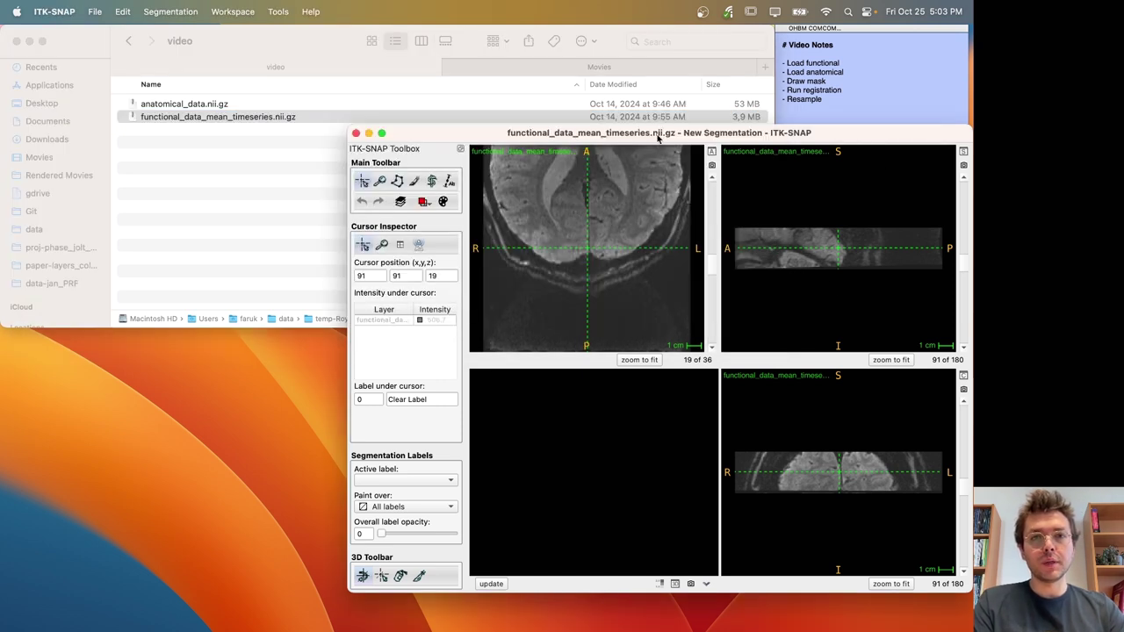
{"action": "left_click_drag", "start_coordinate": [661, 136], "coordinate": [545, 138]}
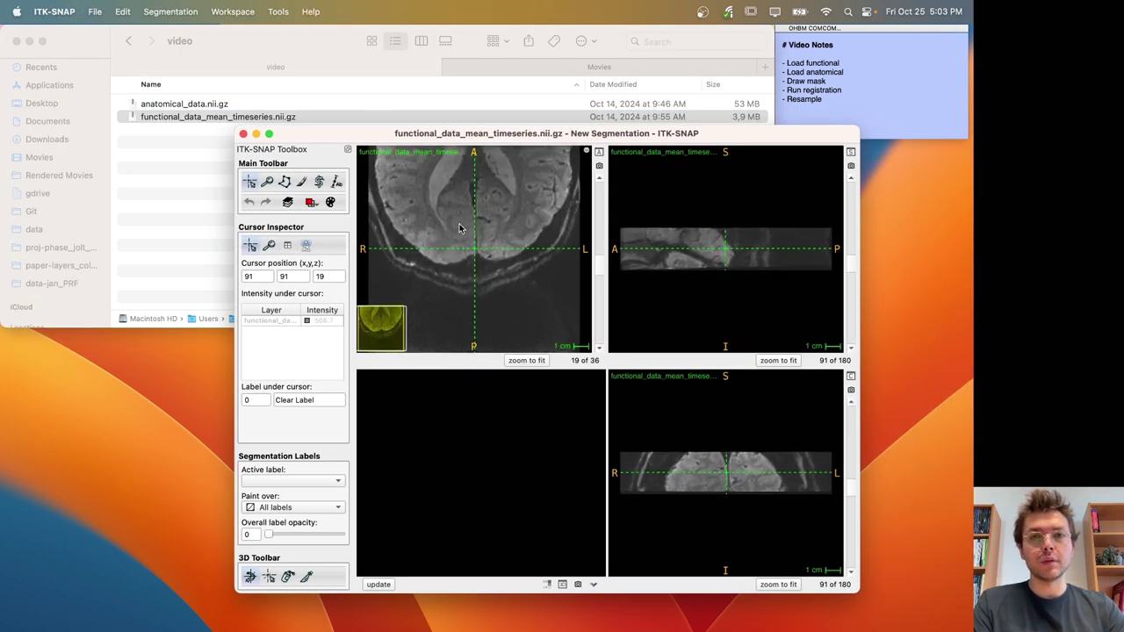
{"action": "left_click", "coordinate": [475, 176]}
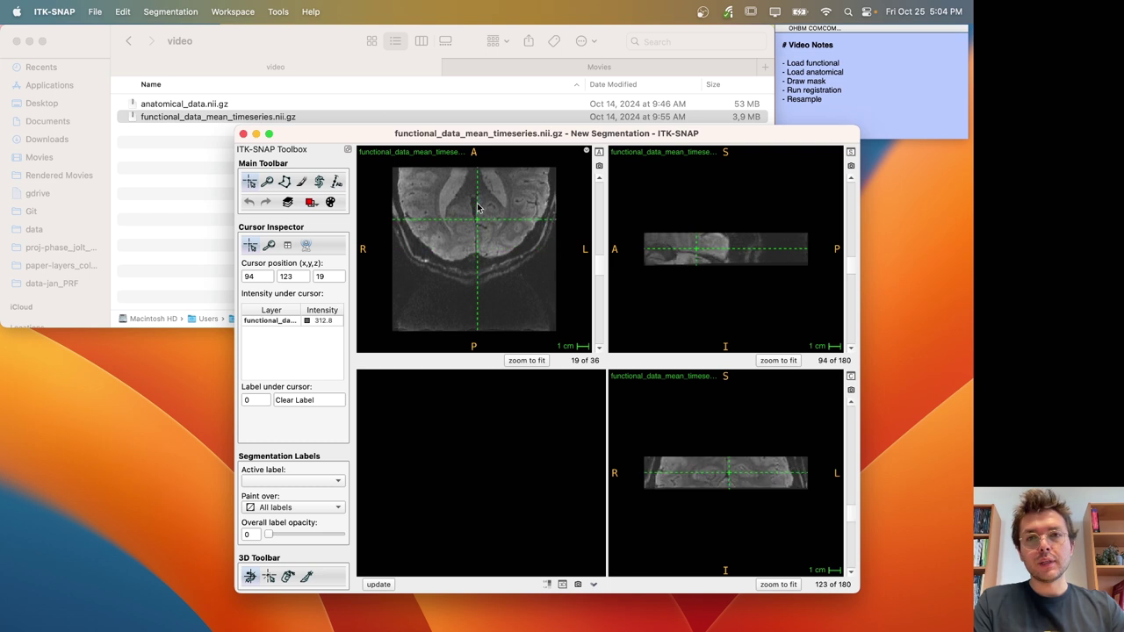
{"action": "left_click_drag", "start_coordinate": [477, 181], "coordinate": [479, 230]}
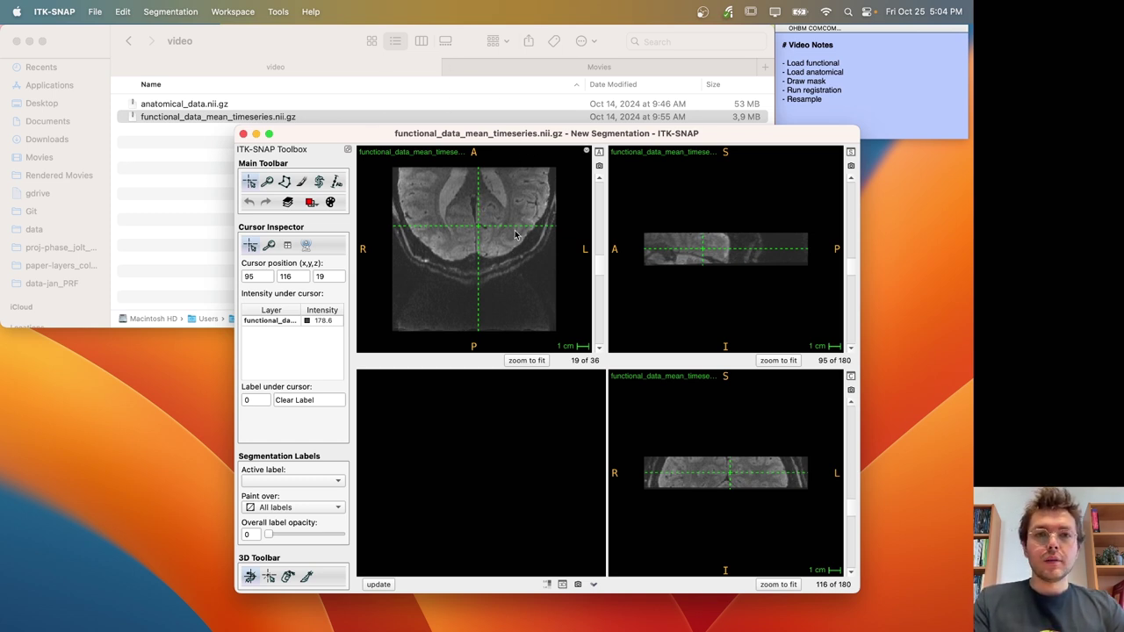
{"action": "double_click", "coordinate": [543, 133]}
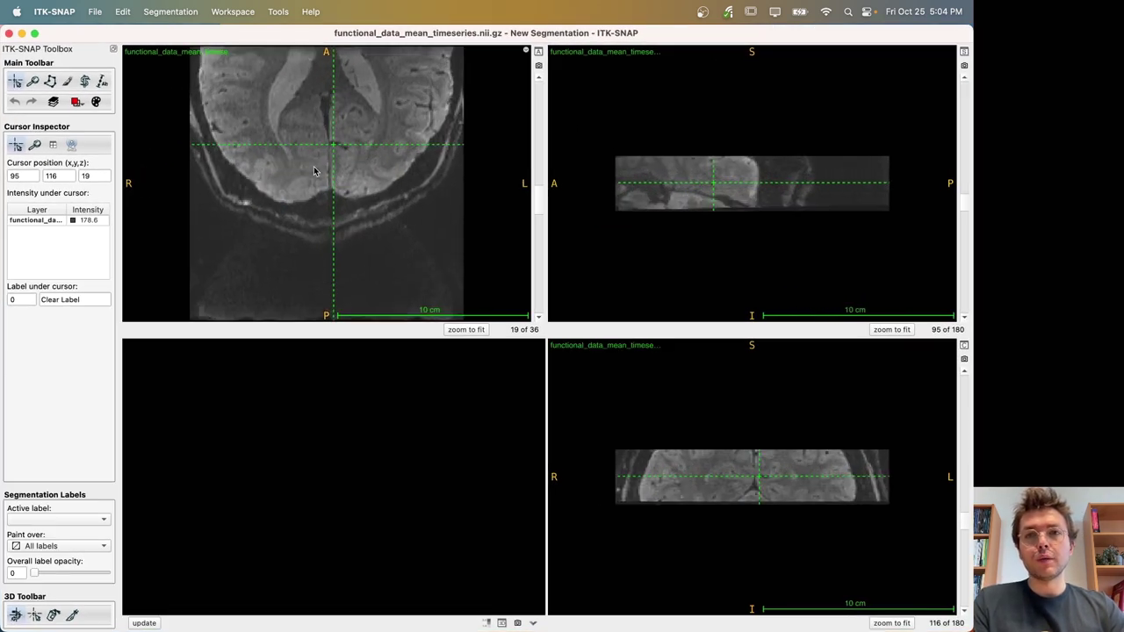
{"action": "left_click_drag", "start_coordinate": [283, 180], "coordinate": [344, 158]}
Load anatomical_data.nii.gz from the video folder as an additional image alongside the functional data.
{"action": "left_click_drag", "start_coordinate": [535, 33], "coordinate": [536, 123]}
{"action": "left_click", "coordinate": [188, 158]}
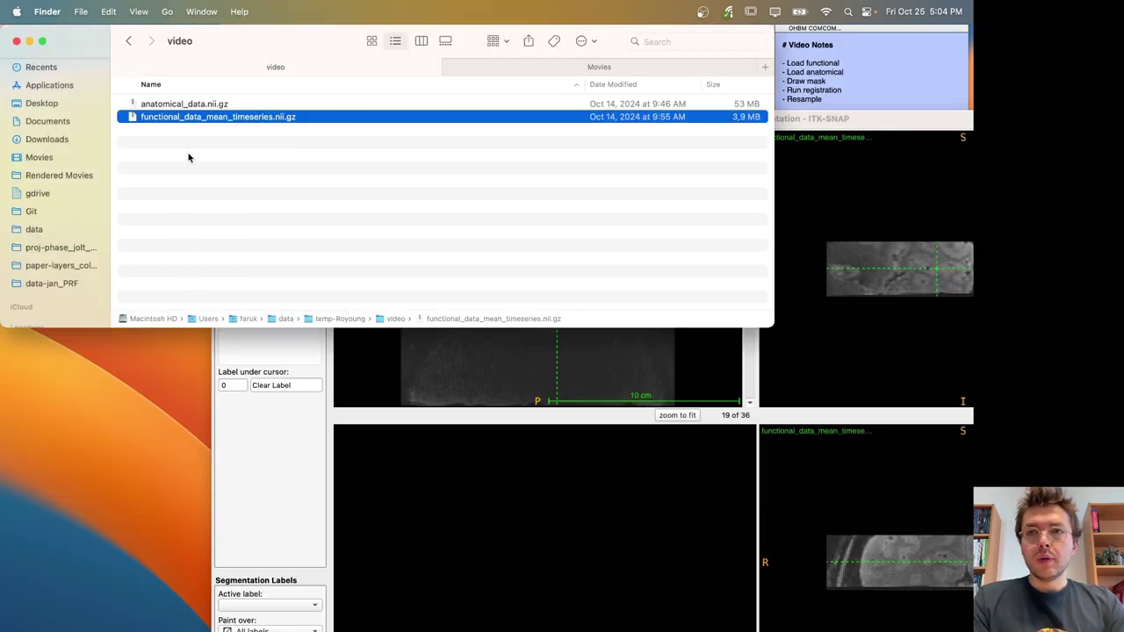
{"action": "left_click", "coordinate": [207, 106]}
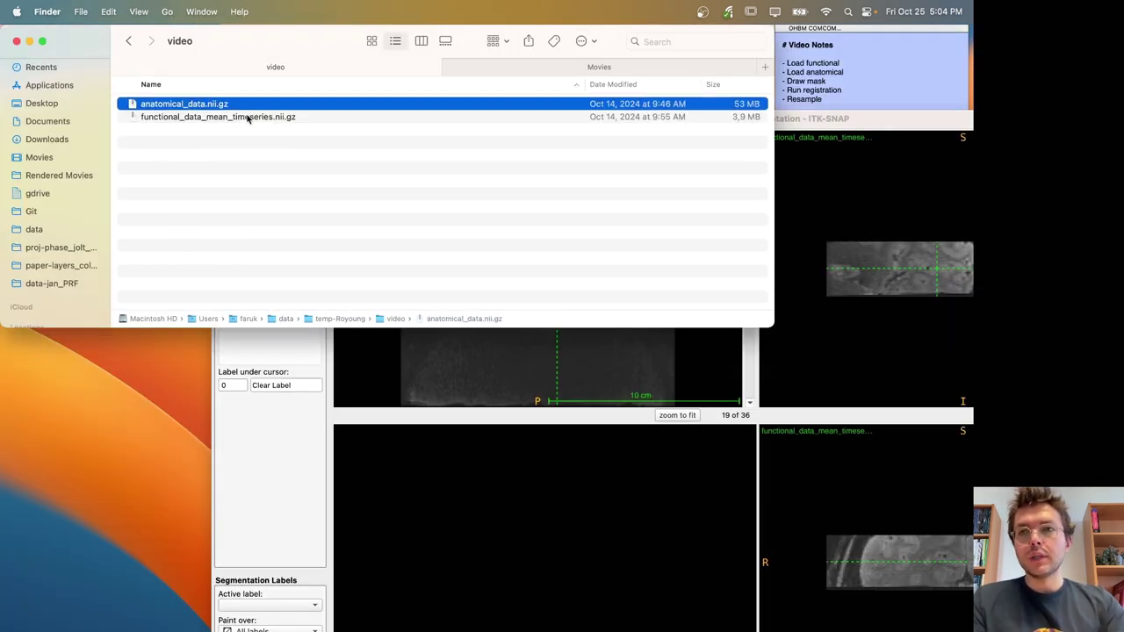
{"action": "left_click_drag", "start_coordinate": [190, 106], "coordinate": [520, 389]}
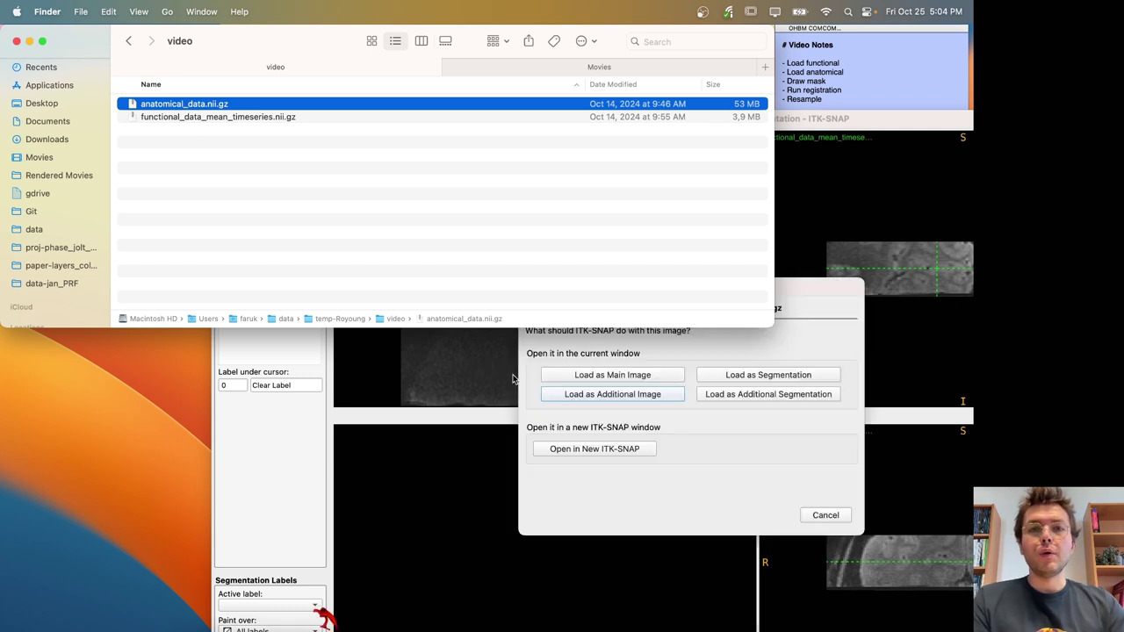
{"action": "left_click", "coordinate": [654, 396]}
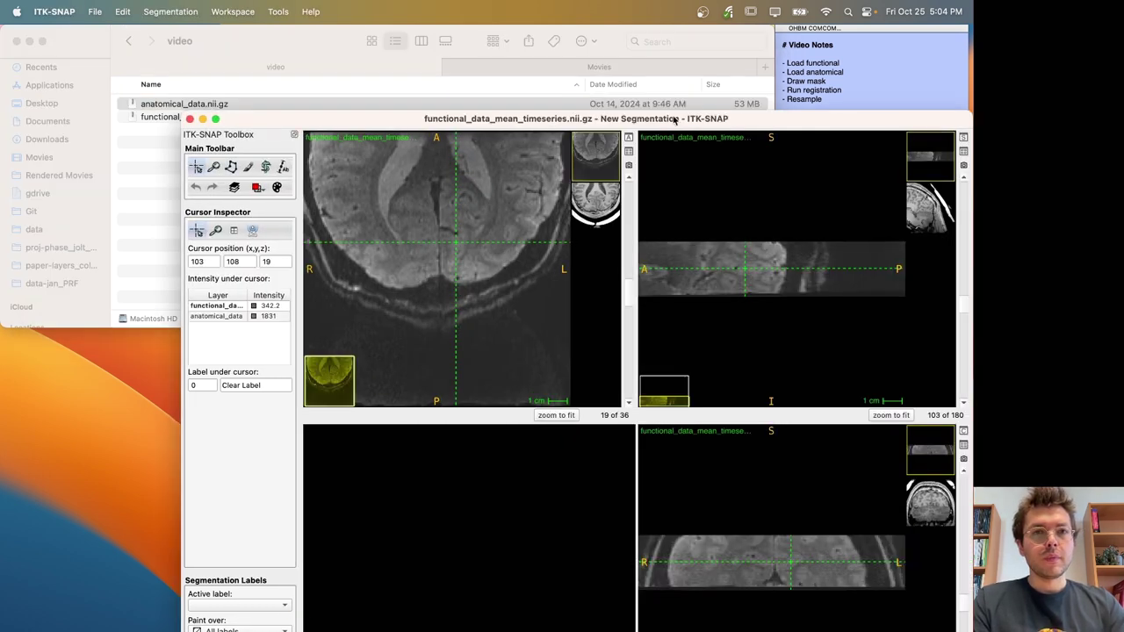
Maximize the ITK-SNAP window and compare the whole-head anatomical image with the functional image's partial coverage.
{"action": "double_click", "coordinate": [675, 119]}
{"action": "left_click", "coordinate": [501, 130]}
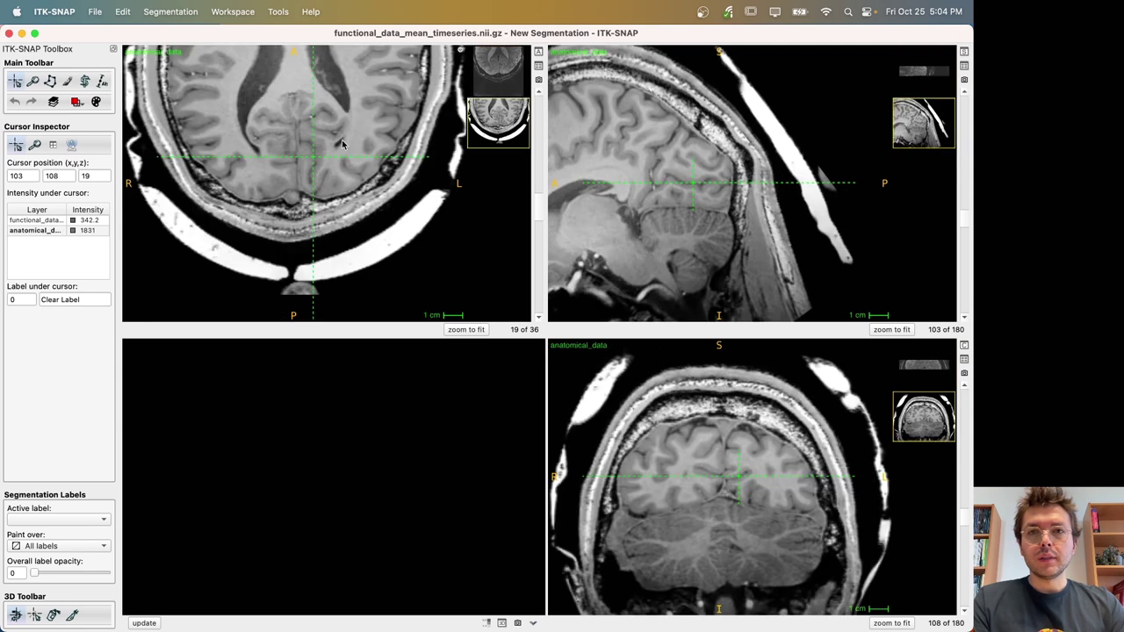
{"action": "left_click", "coordinate": [284, 94]}
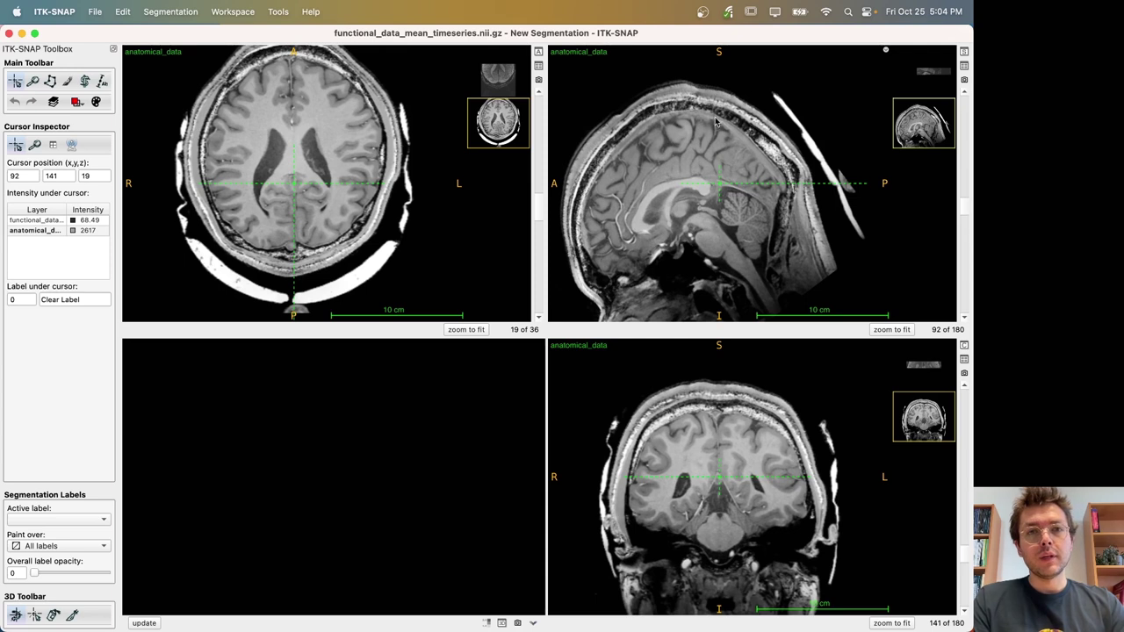
{"action": "left_click", "coordinate": [505, 83]}
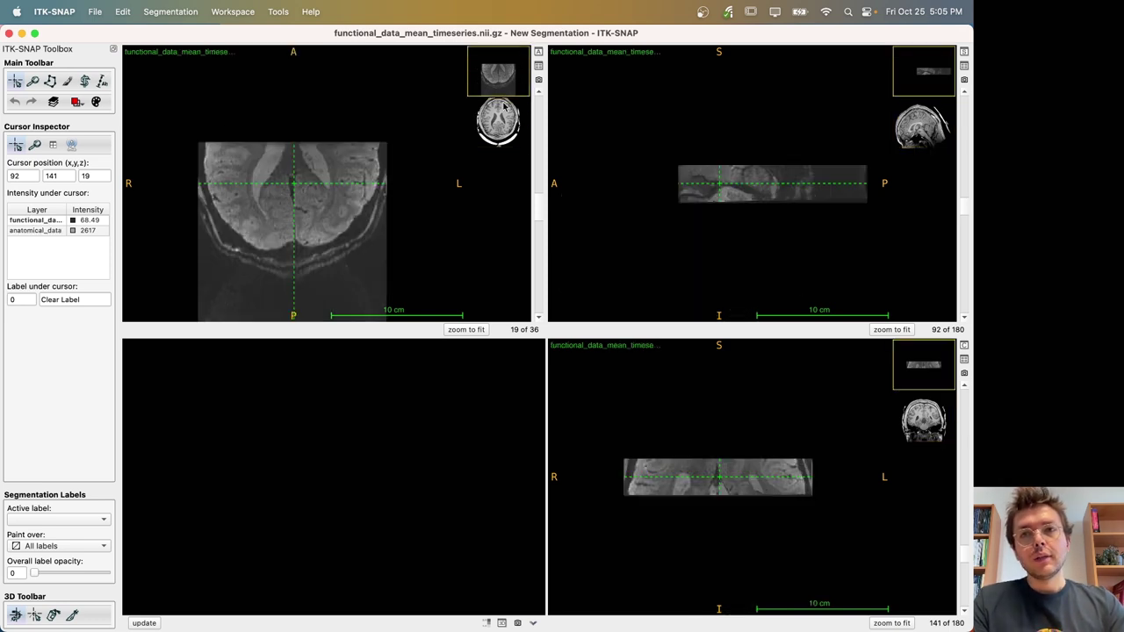
{"action": "left_click", "coordinate": [504, 109]}
{"action": "left_click", "coordinate": [501, 86]}
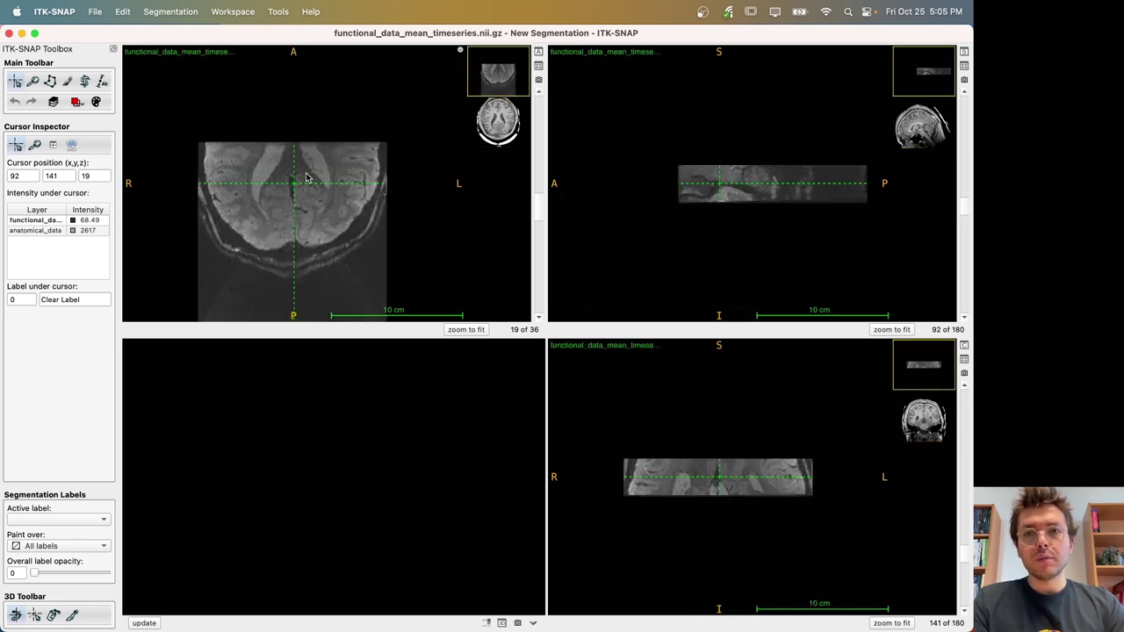
Zoom in on the posterior brain and alternate repeatedly between the functional and anatomical images to check their alignment.
{"action": "scroll", "coordinate": [307, 178], "scroll_direction": "up", "scroll_amount": 10, "text": "ctrl"}
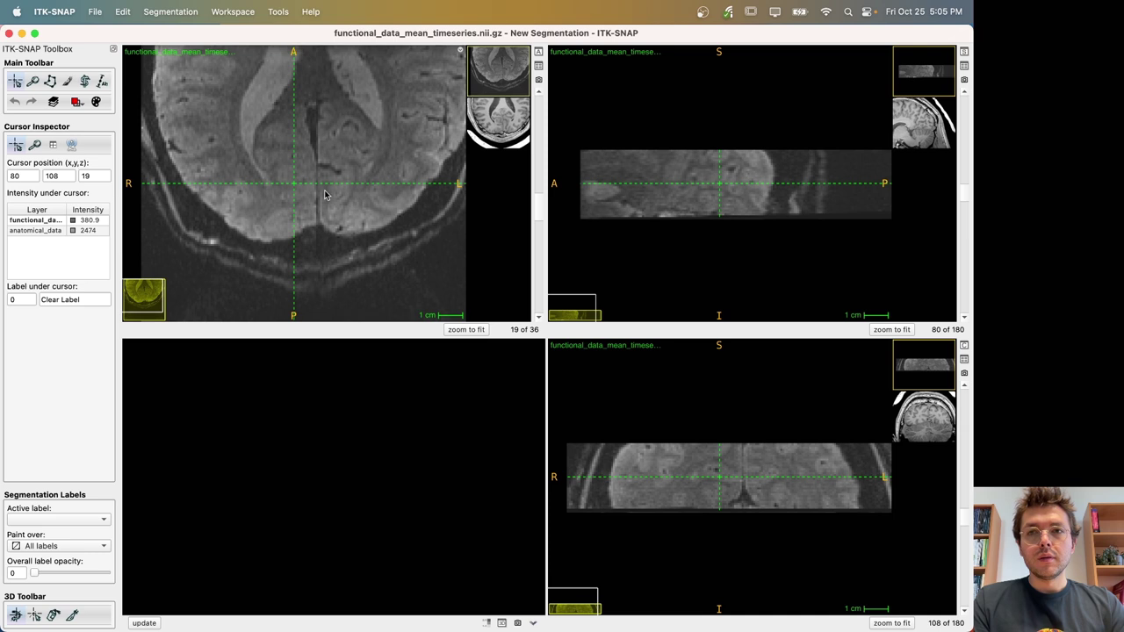
{"action": "left_click", "coordinate": [503, 111]}
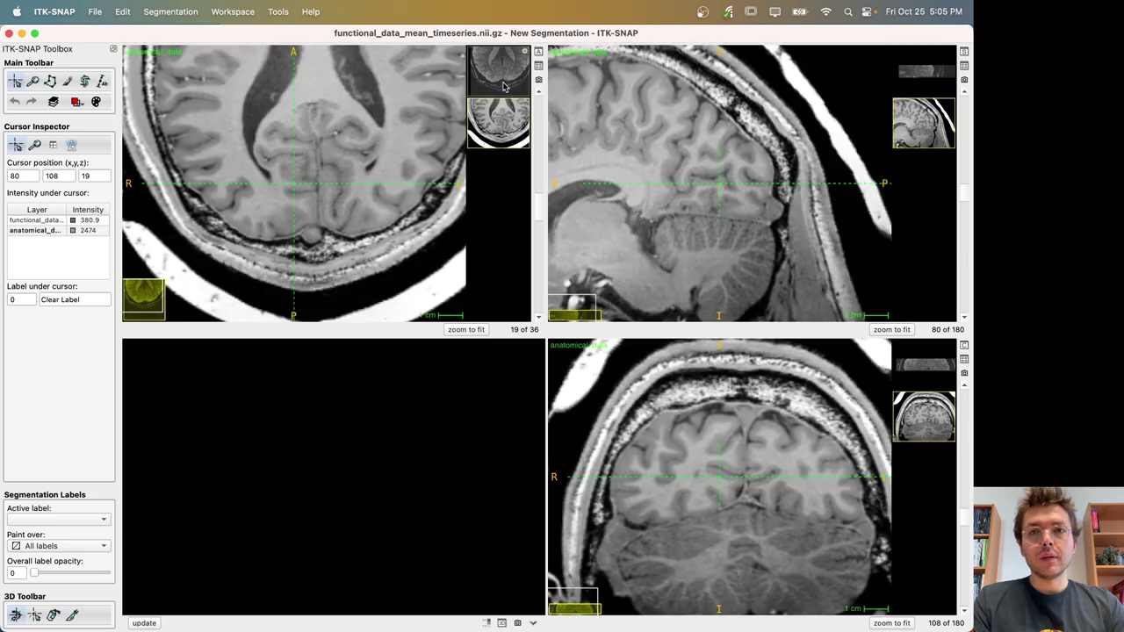
{"action": "left_click", "coordinate": [504, 86]}
{"action": "left_click", "coordinate": [503, 132]}
{"action": "left_click", "coordinate": [499, 93]}
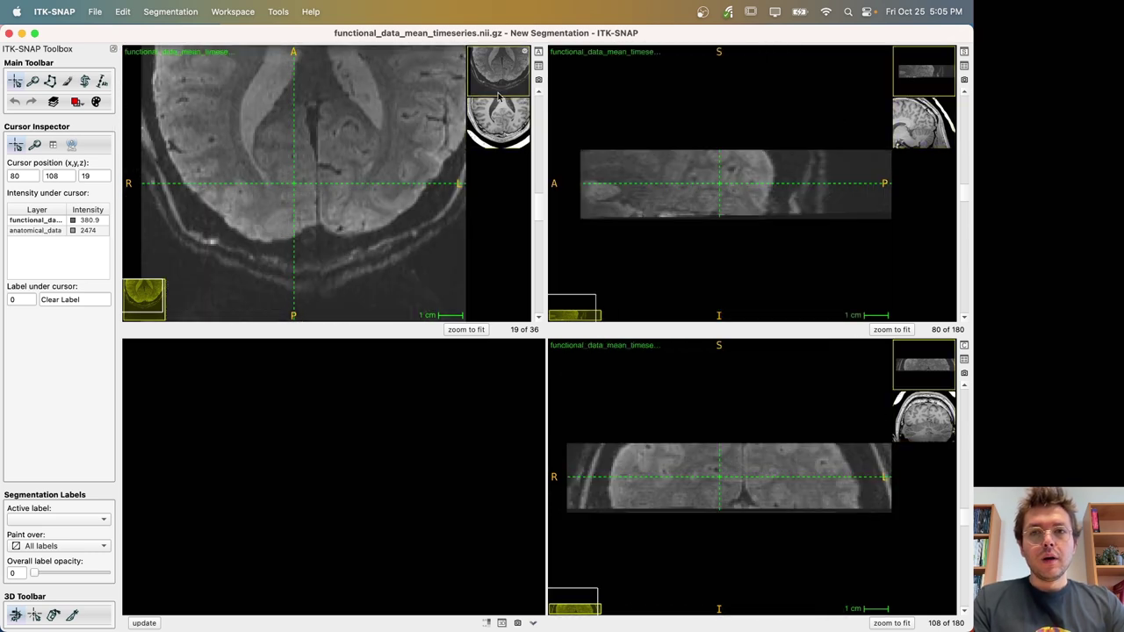
{"action": "left_click", "coordinate": [498, 123]}
{"action": "left_click", "coordinate": [498, 93]}
{"action": "left_click", "coordinate": [497, 120]}
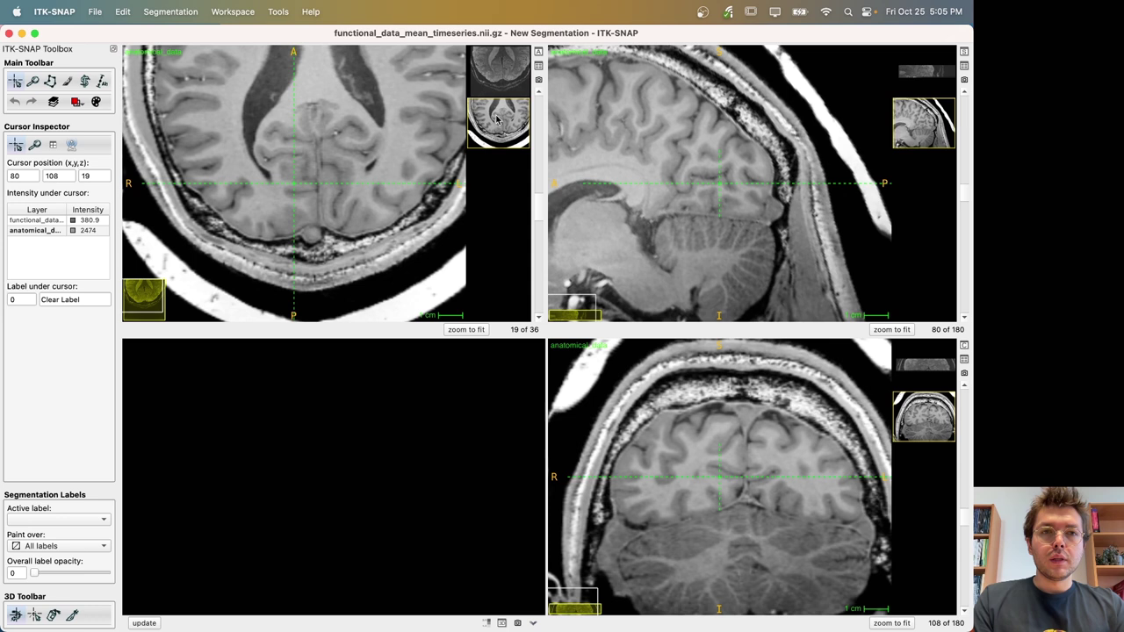
{"action": "left_click", "coordinate": [501, 81]}
{"action": "left_click", "coordinate": [507, 132]}
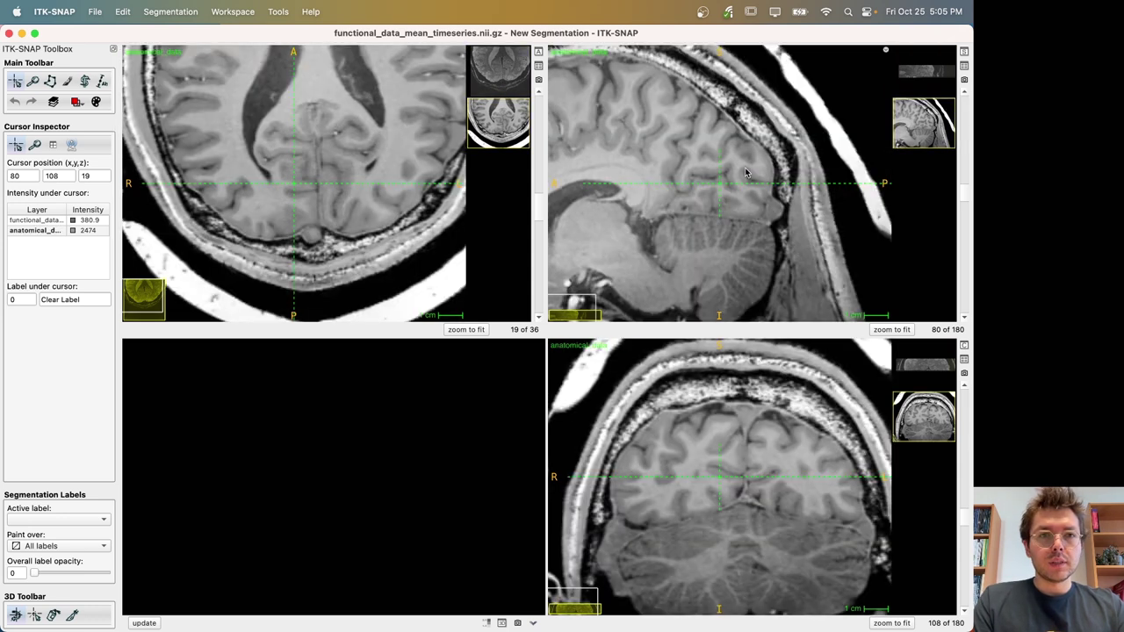
Examine the occipital cortex near the midline up close in both images at matching crosshair positions.
{"action": "left_click", "coordinate": [744, 176]}
{"action": "mouse_move", "coordinate": [738, 184]}
{"action": "right_mouse_down"}
{"action": "mouse_move", "coordinate": [708, 179]}
{"action": "mouse_move", "coordinate": [722, 199]}
{"action": "right_mouse_up"}
{"action": "left_click", "coordinate": [722, 197]}
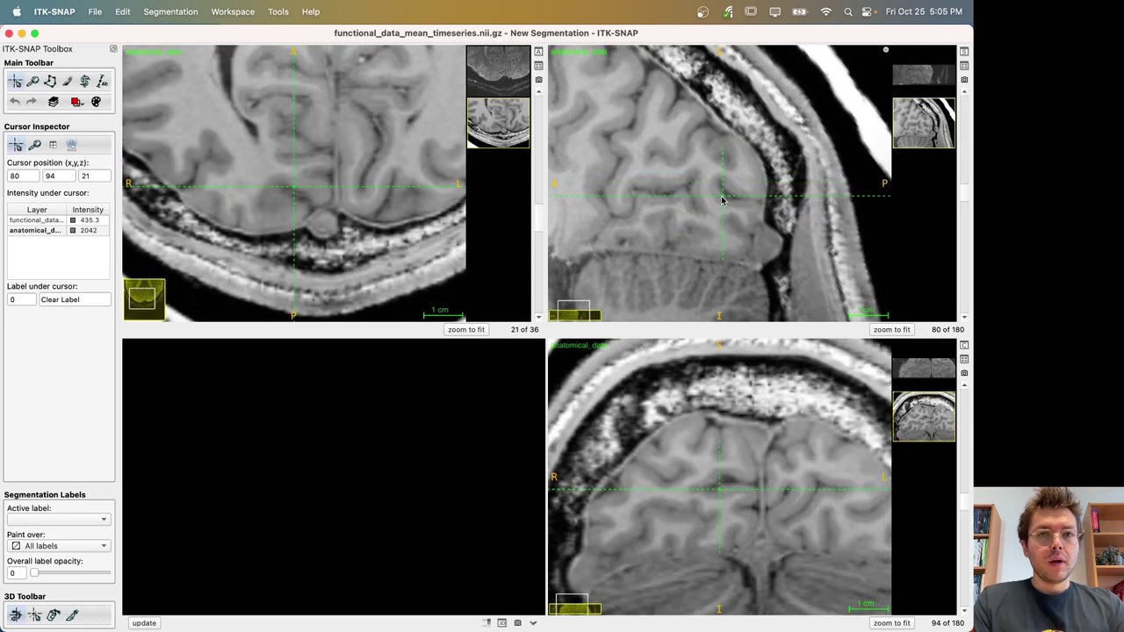
{"action": "left_click", "coordinate": [518, 88]}
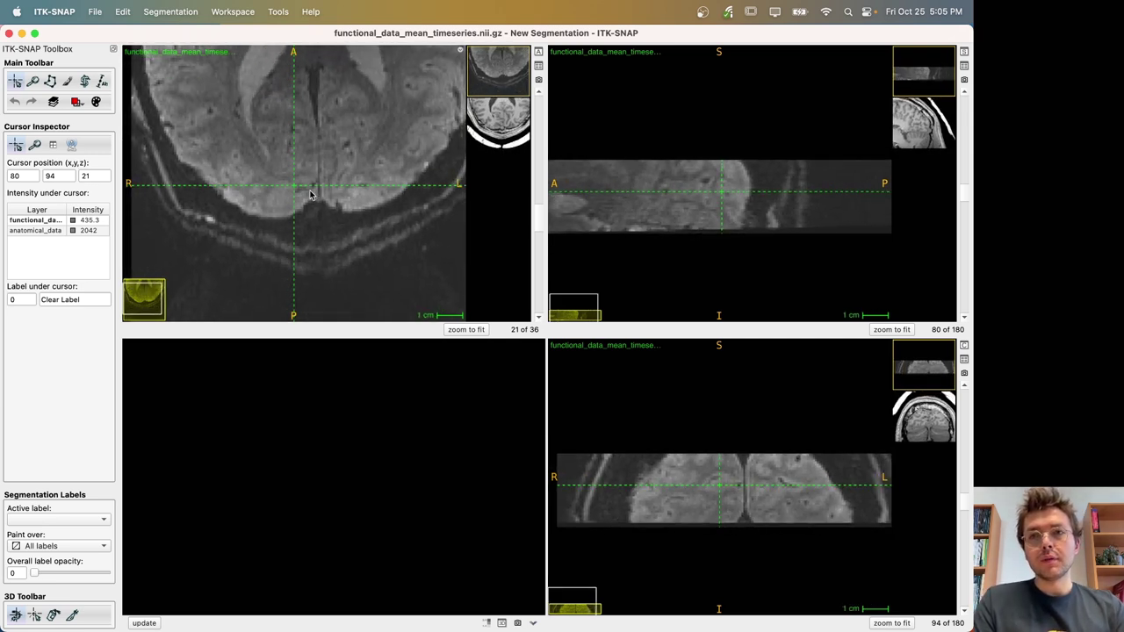
{"action": "mouse_move", "coordinate": [303, 191]}
{"action": "left_mouse_down"}
{"action": "mouse_move", "coordinate": [284, 184]}
{"action": "mouse_move", "coordinate": [304, 192]}
{"action": "left_mouse_up"}
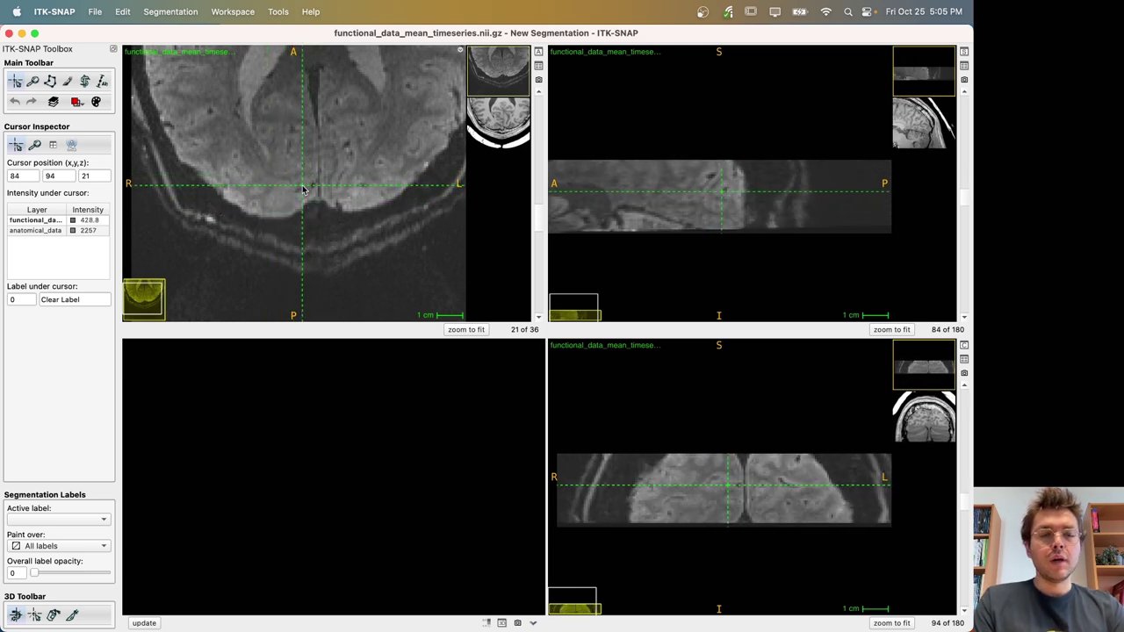
{"action": "left_click", "coordinate": [507, 129]}
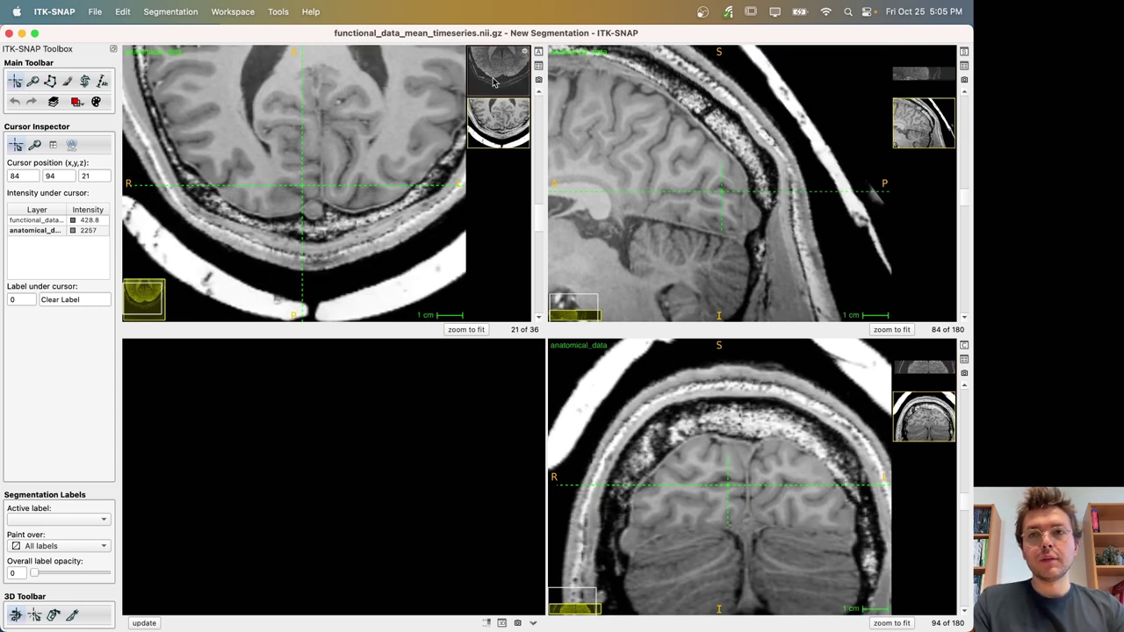
Show the functional image and place the crosshair in the posterior occipital cortex at about 84, 89, 18.
{"action": "left_click", "coordinate": [510, 81]}
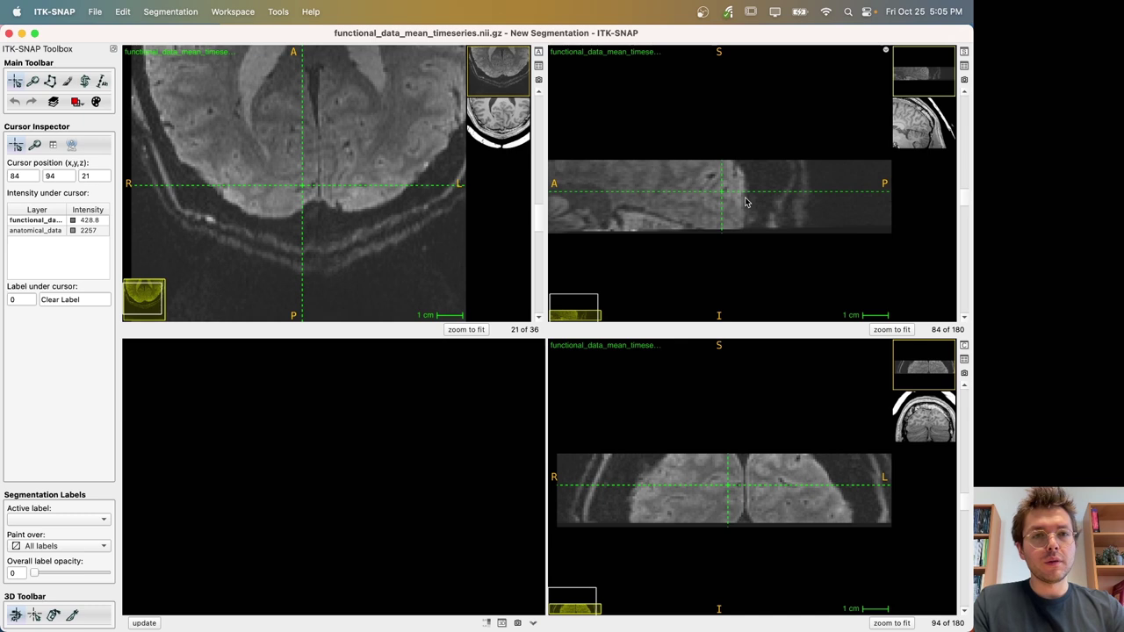
{"action": "left_click", "coordinate": [722, 195]}
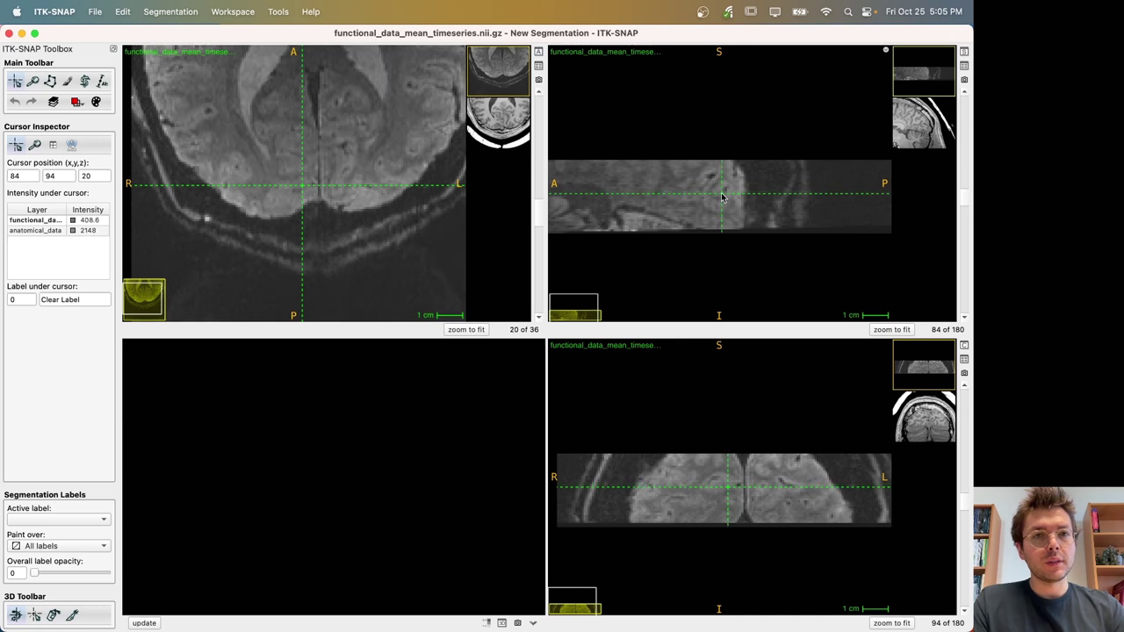
{"action": "left_click_drag", "start_coordinate": [723, 197], "coordinate": [734, 202]}
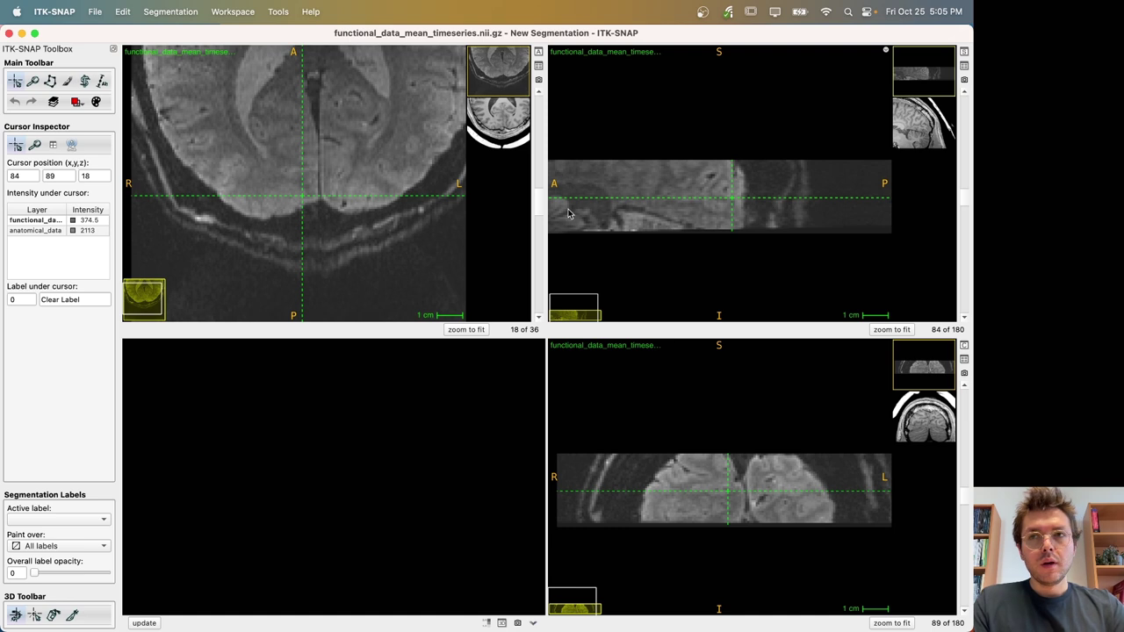
Activate the Paintbrush tool and set its brush size to 30.
{"action": "left_click", "coordinate": [67, 82]}
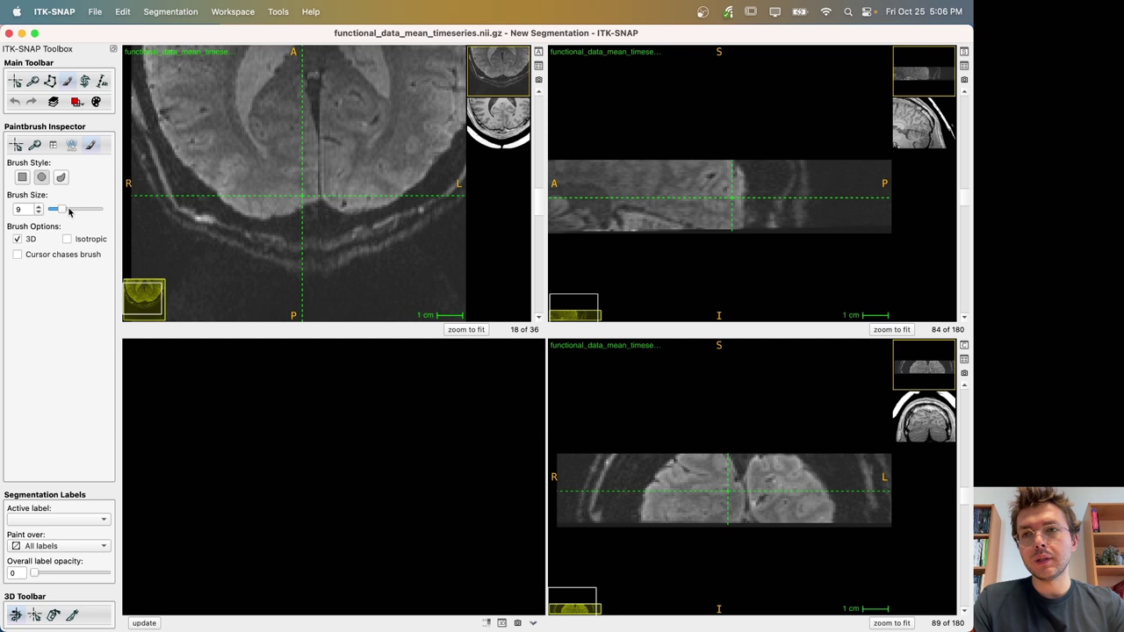
{"action": "left_click_drag", "start_coordinate": [69, 211], "coordinate": [85, 212]}
{"action": "left_click", "coordinate": [38, 207]}
{"action": "left_click", "coordinate": [38, 208]}
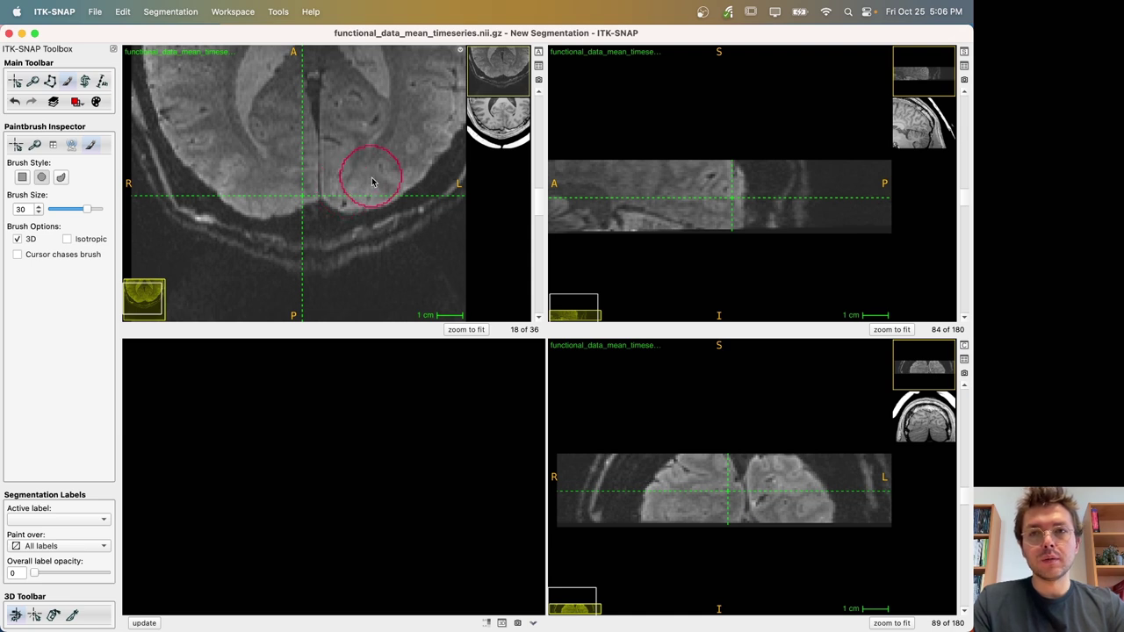
Paint four separate spherical mask spots along the posterior cortex on axial slice 18, two in each hemisphere.
{"action": "left_click", "coordinate": [347, 191]}
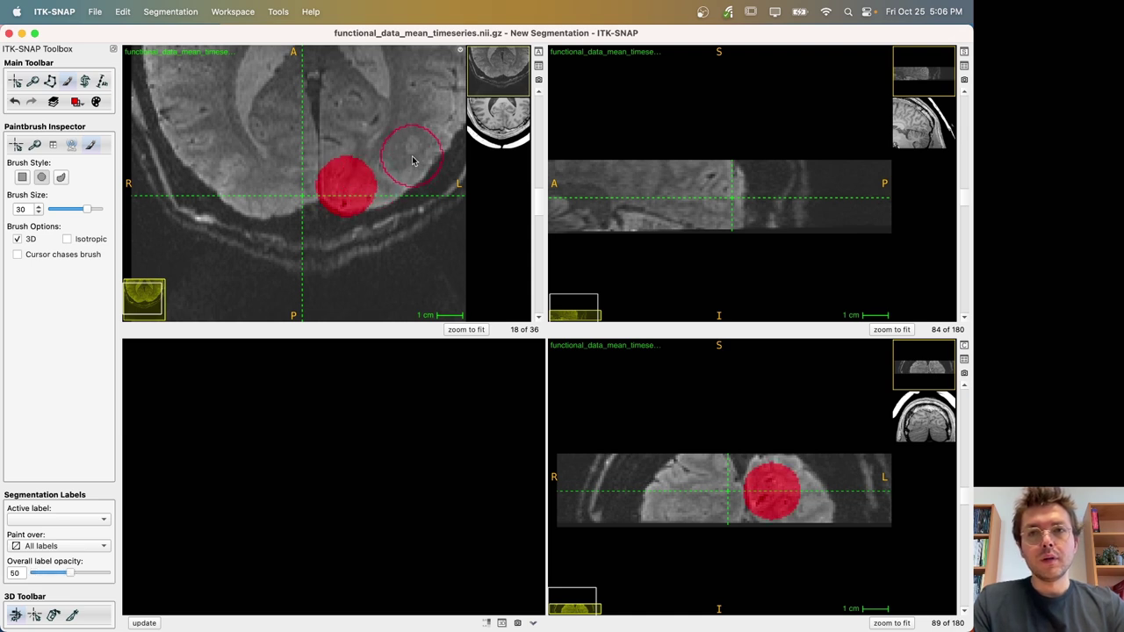
{"action": "left_click", "coordinate": [418, 154]}
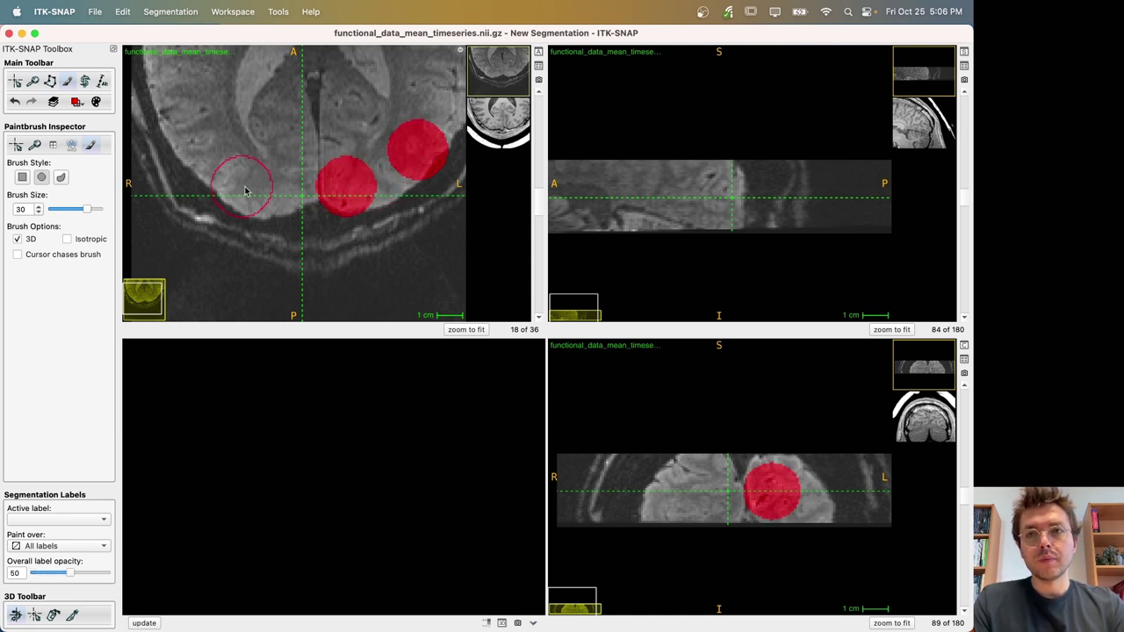
{"action": "left_click", "coordinate": [282, 195]}
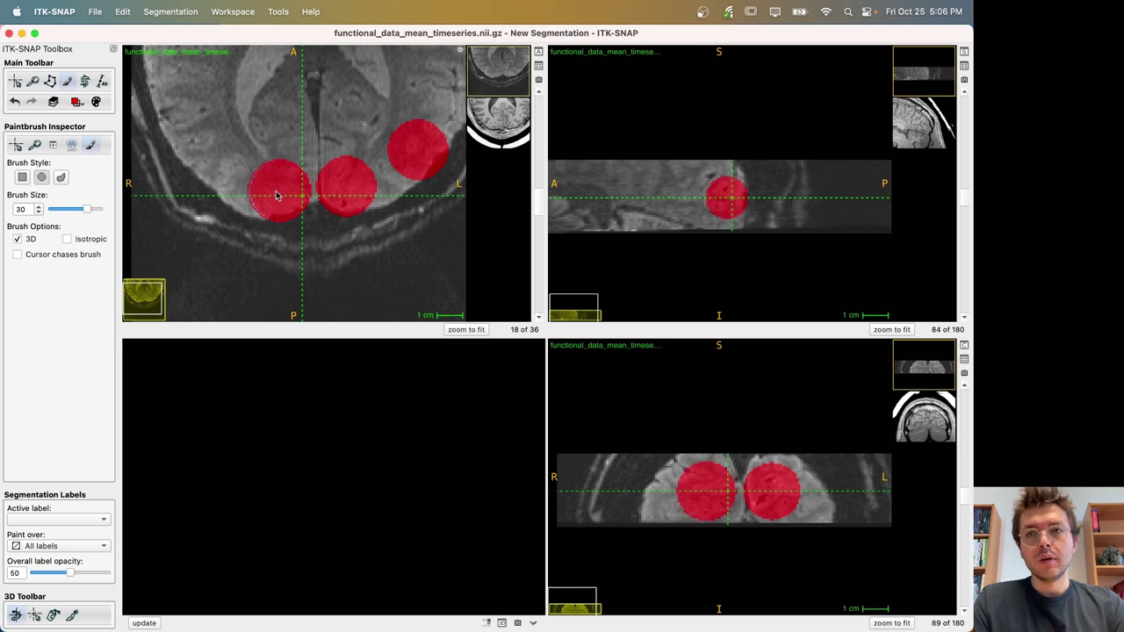
{"action": "left_click", "coordinate": [212, 163]}
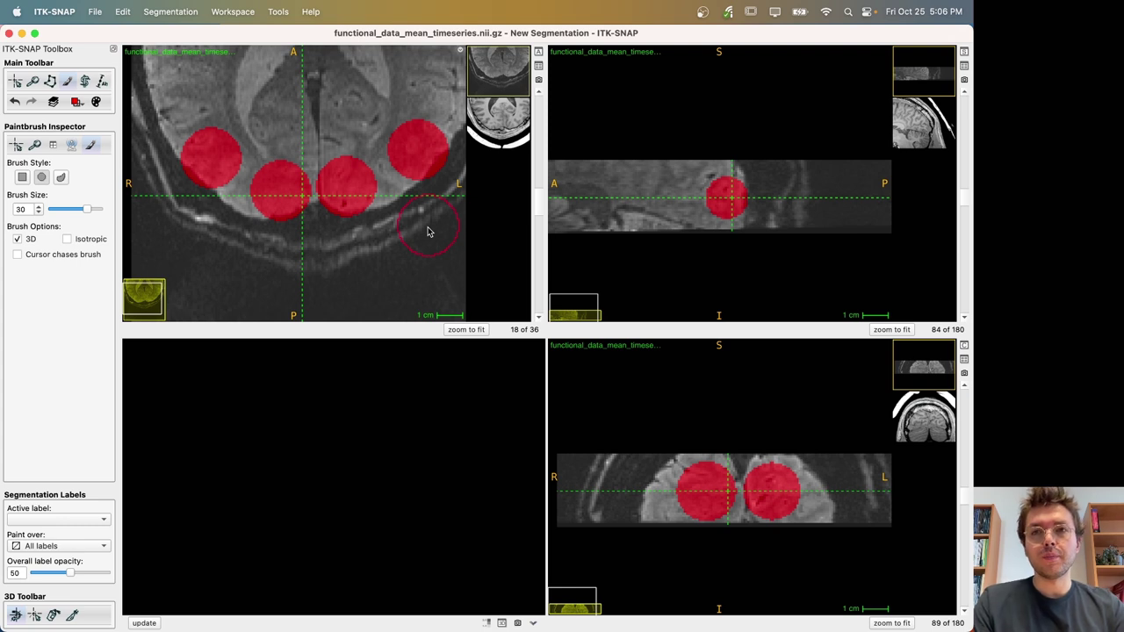
Examine the mask's coverage in the lowest and middle axial slices by moving the crosshair through the sagittal view of the functional image.
{"action": "key", "text": "s"}
{"action": "mouse_move", "coordinate": [354, 196]}
{"action": "left_mouse_down"}
{"action": "mouse_move", "coordinate": [351, 176]}
{"action": "mouse_move", "coordinate": [313, 195]}
{"action": "mouse_move", "coordinate": [343, 191]}
{"action": "mouse_move", "coordinate": [333, 174]}
{"action": "left_mouse_up"}
{"action": "left_click_drag", "start_coordinate": [733, 188], "coordinate": [728, 233]}
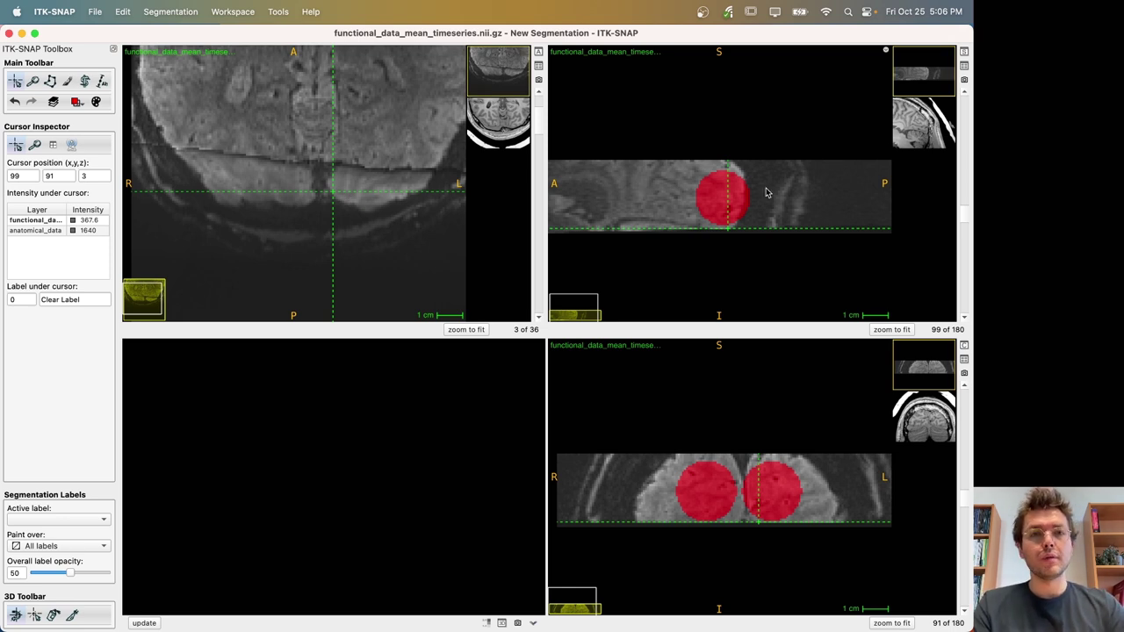
{"action": "left_click", "coordinate": [729, 231]}
{"action": "left_click", "coordinate": [730, 235]}
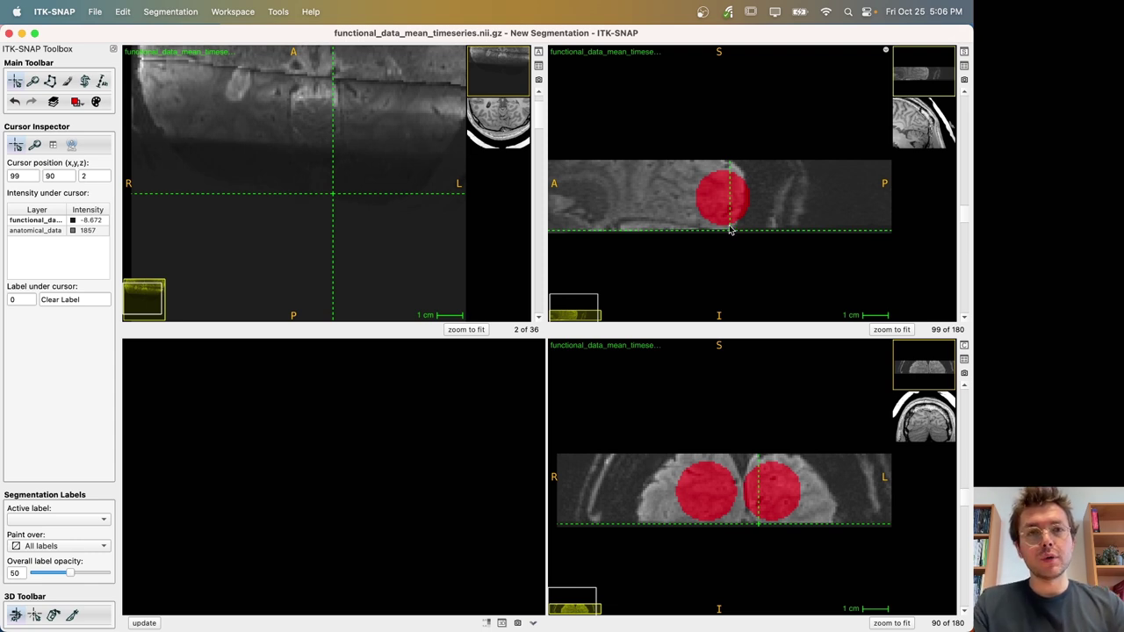
{"action": "left_click", "coordinate": [730, 225]}
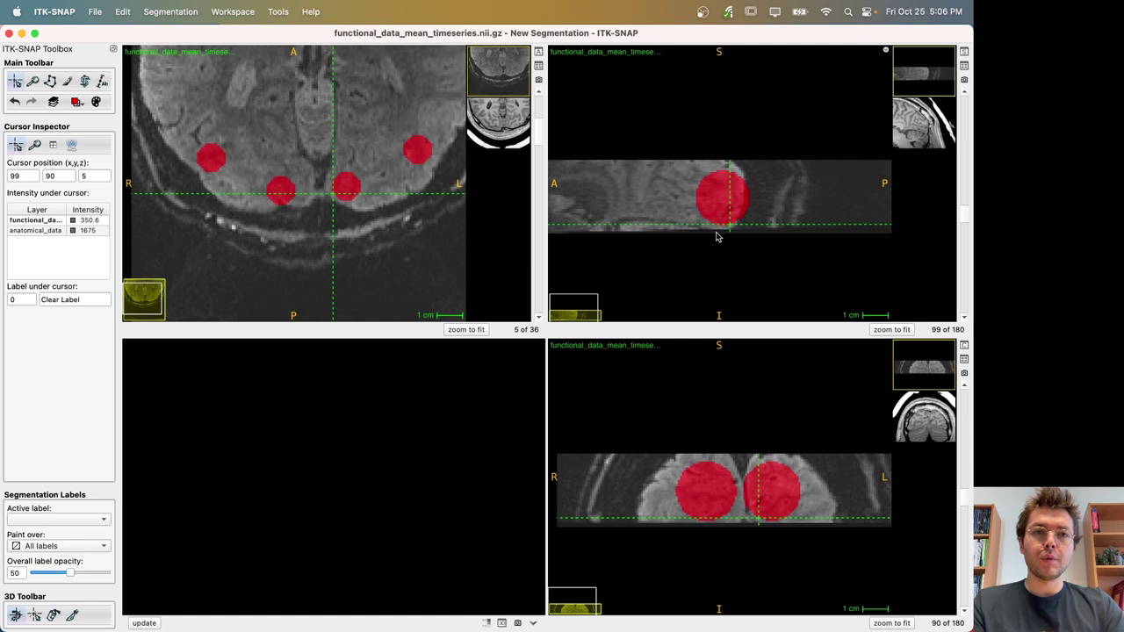
{"action": "left_click_drag", "start_coordinate": [716, 236], "coordinate": [726, 233]}
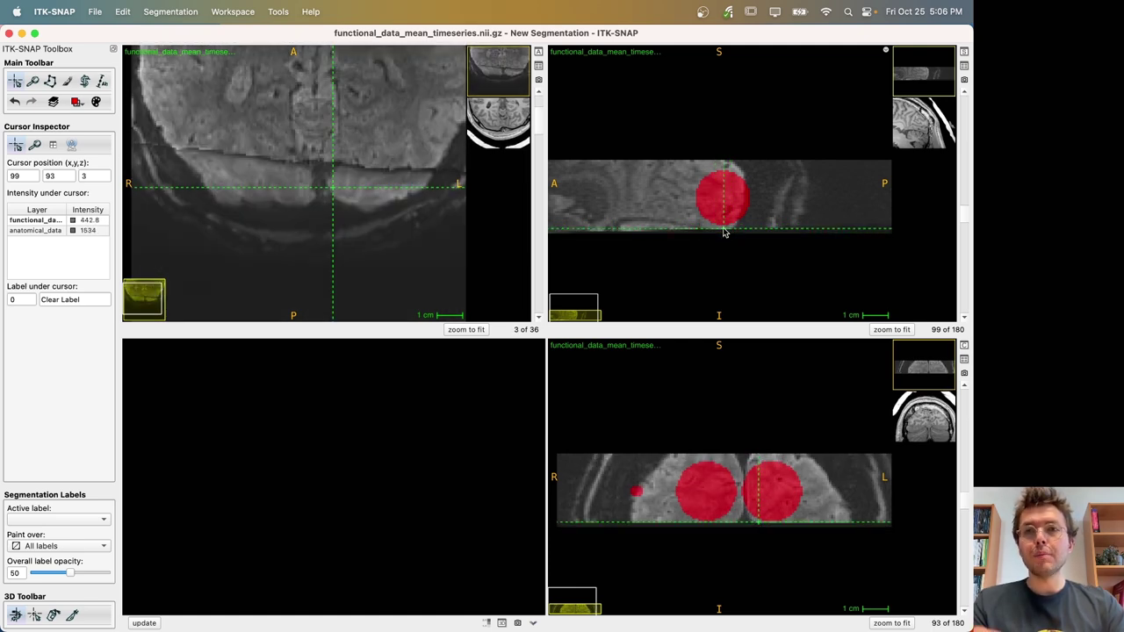
{"action": "left_click_drag", "start_coordinate": [726, 233], "coordinate": [726, 202]}
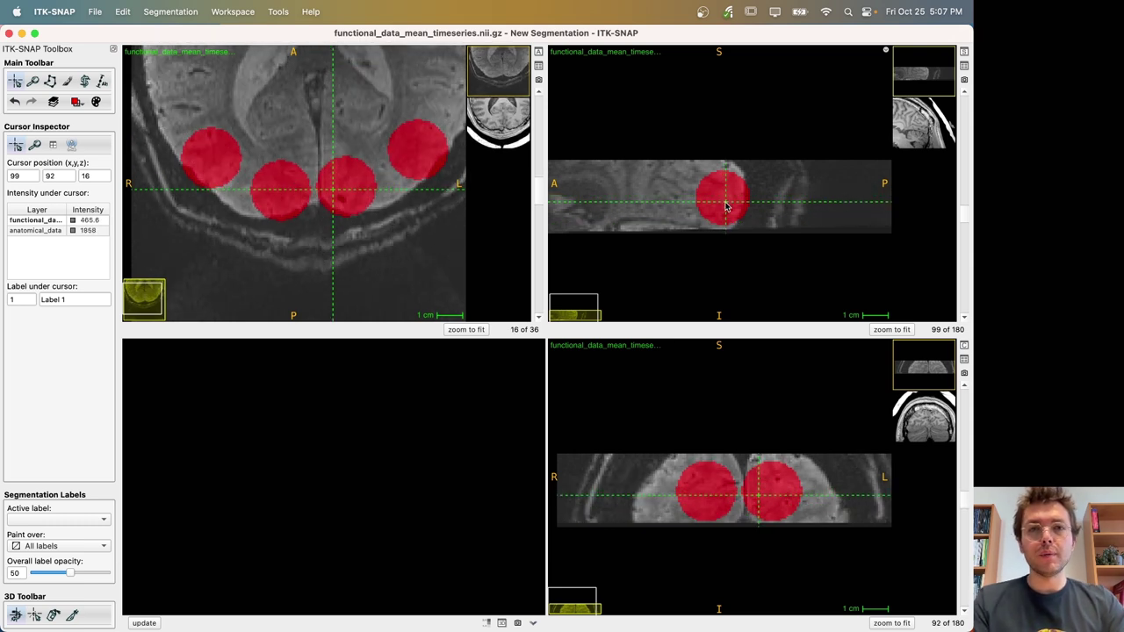
Open the Registration tool and compare the masked occipital region in the functional and anatomical images.
{"action": "left_click", "coordinate": [280, 11]}
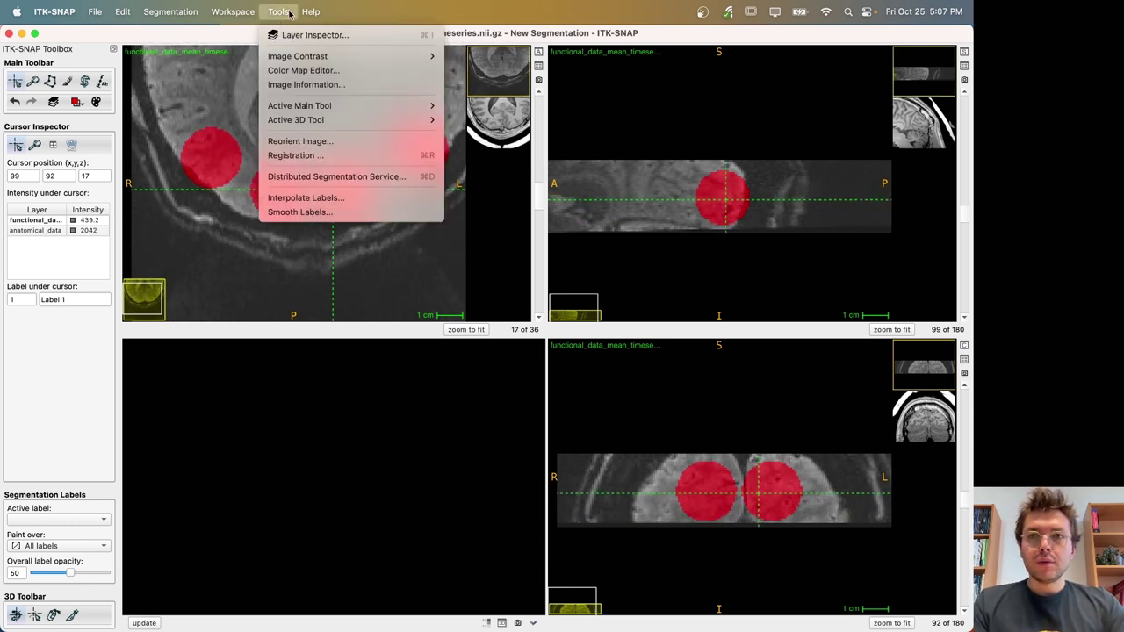
{"action": "left_click", "coordinate": [309, 155]}
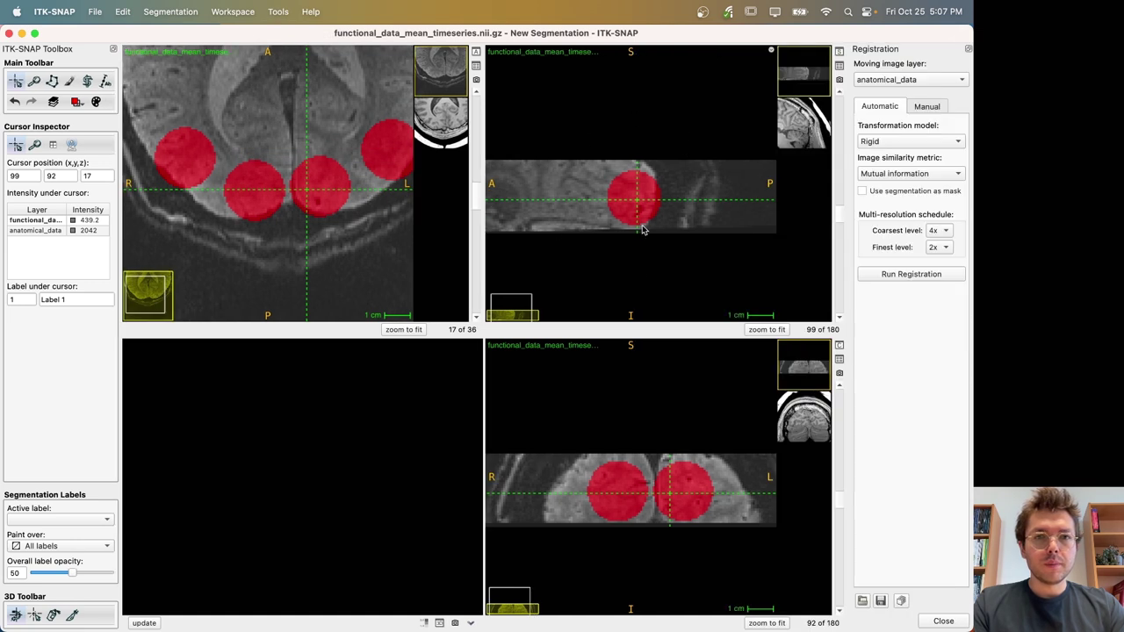
{"action": "left_click", "coordinate": [451, 130]}
{"action": "left_click", "coordinate": [444, 80]}
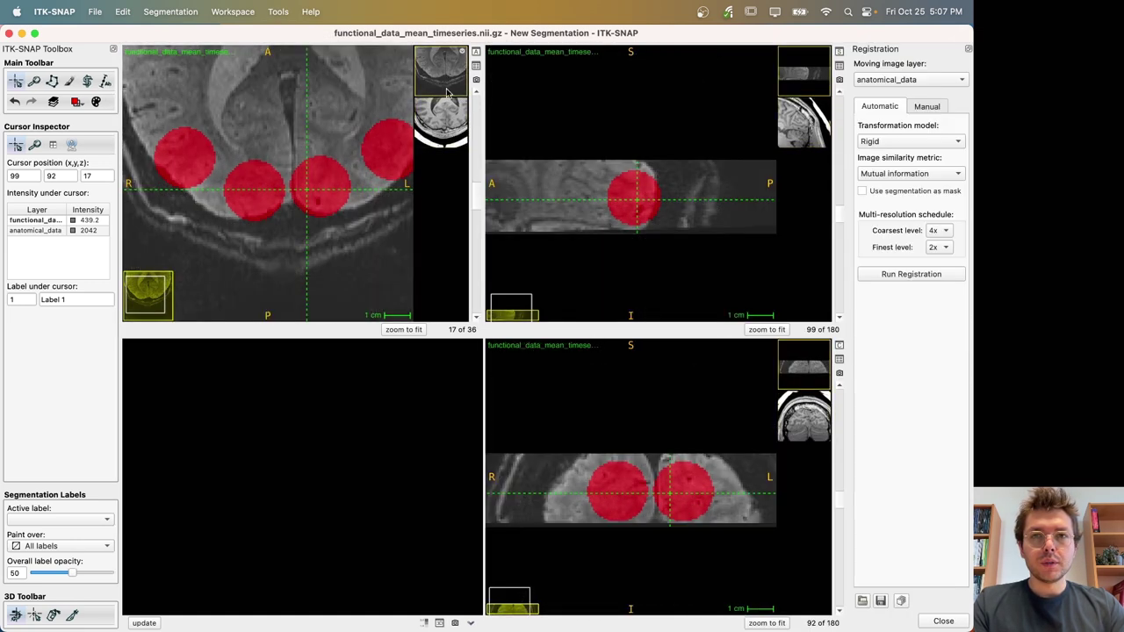
{"action": "left_click", "coordinate": [453, 127]}
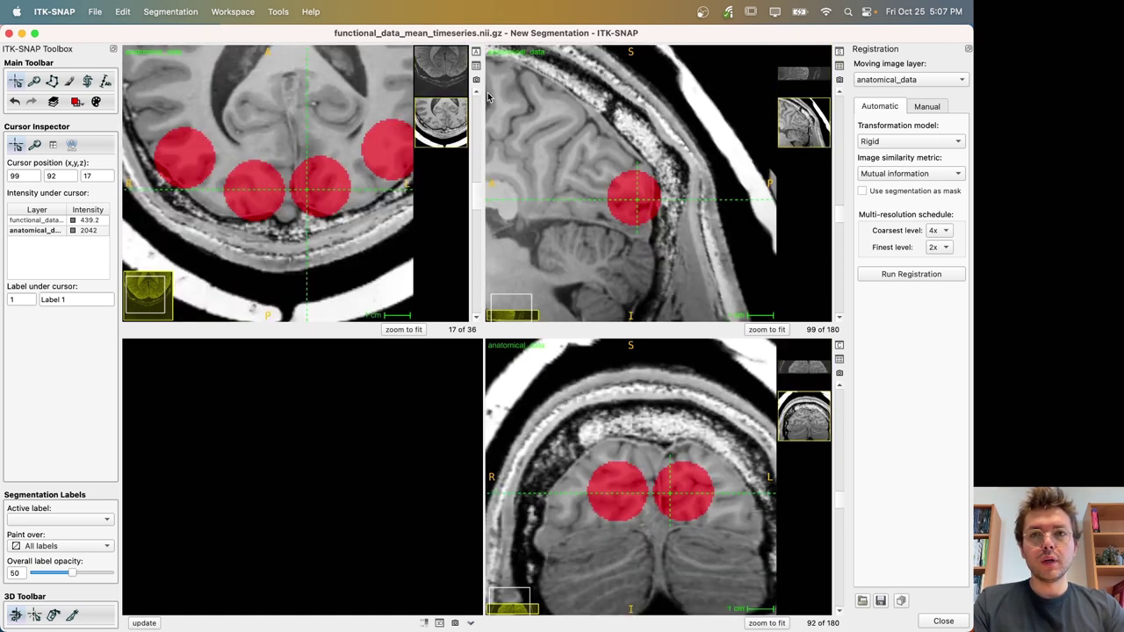
{"action": "key", "text": "]"}
{"action": "key", "text": "]"}
{"action": "key", "text": "]"}
{"action": "key", "text": "]"}
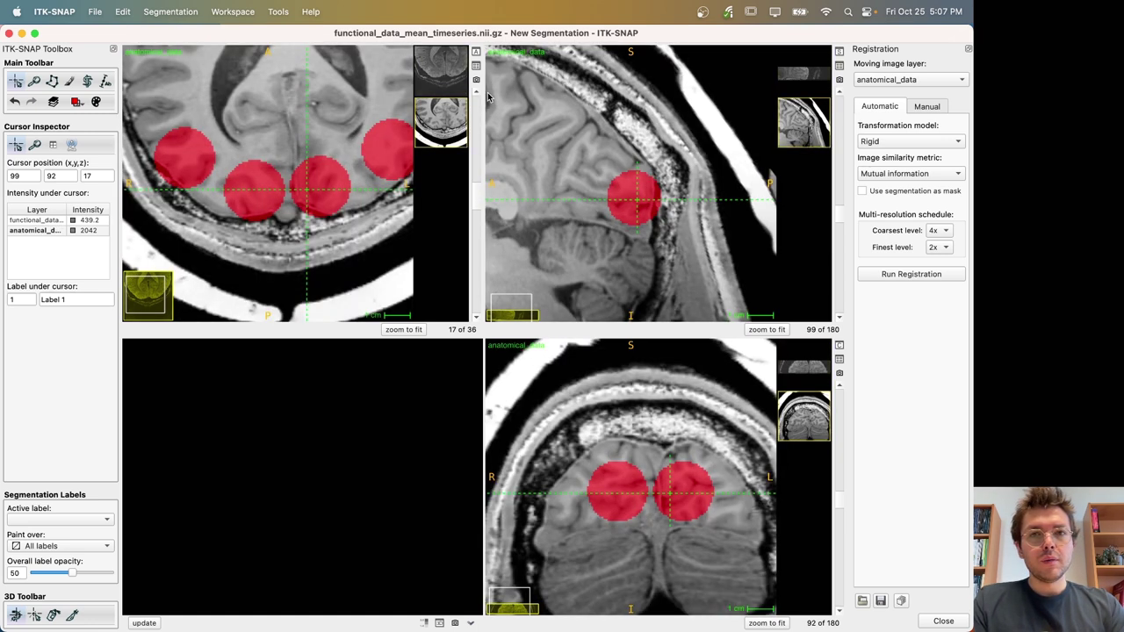
{"action": "key", "text": "]"}
{"action": "key", "text": "]"}
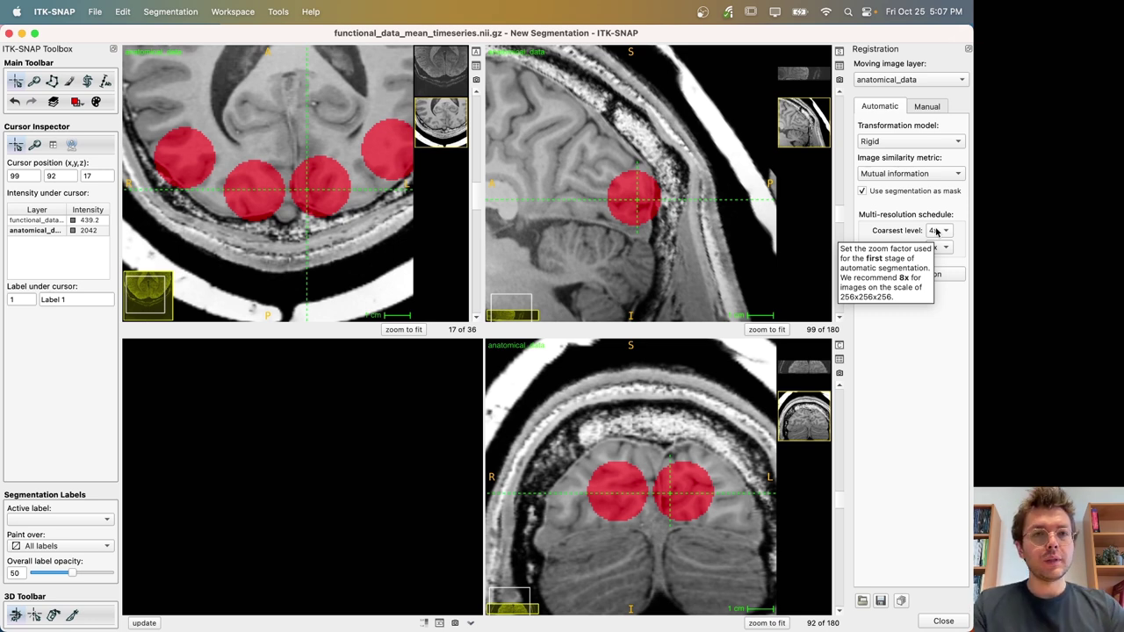
Use the segmentation as mask and set the multi-resolution schedule to coarsest level 2x and finest level 1x.
{"action": "left_click", "coordinate": [944, 232]}
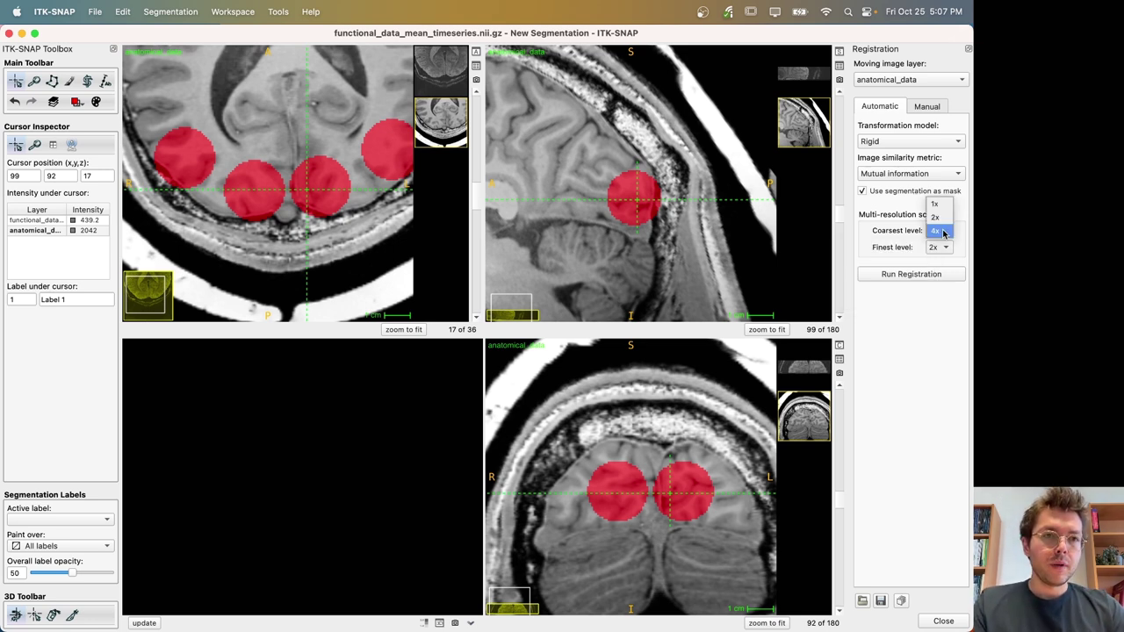
{"action": "left_click", "coordinate": [941, 222]}
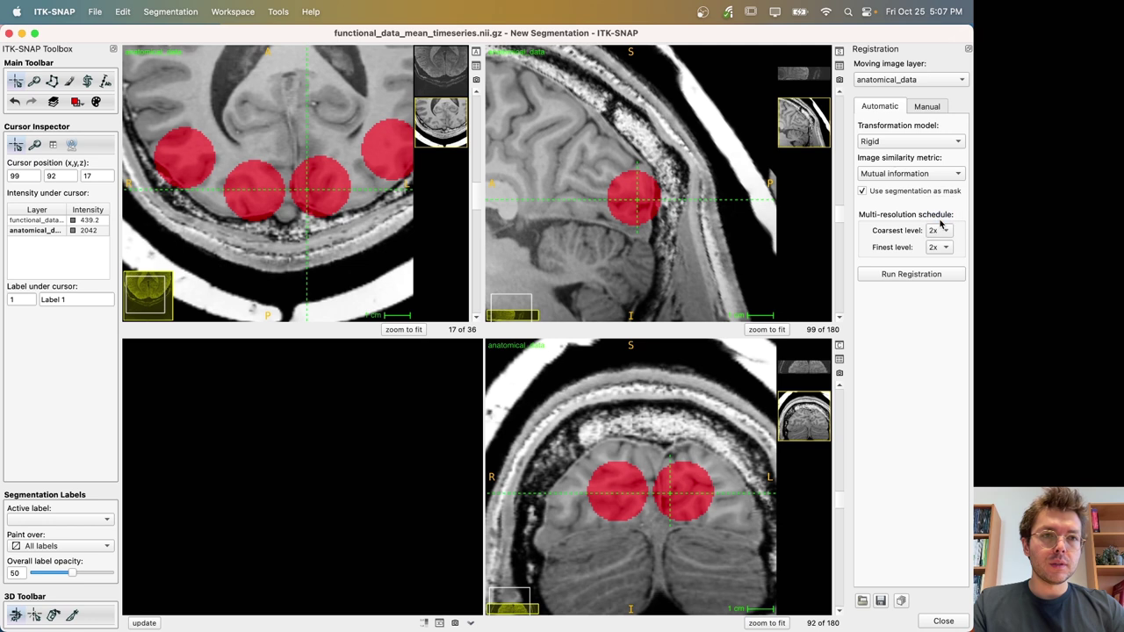
{"action": "left_click", "coordinate": [949, 248]}
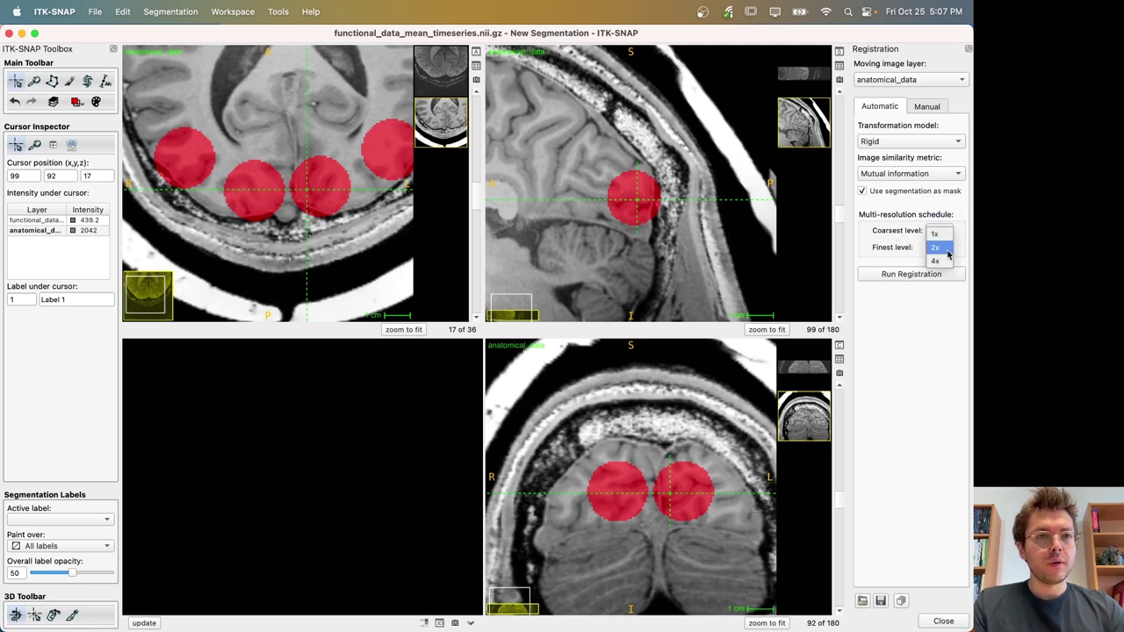
{"action": "left_click", "coordinate": [937, 231]}
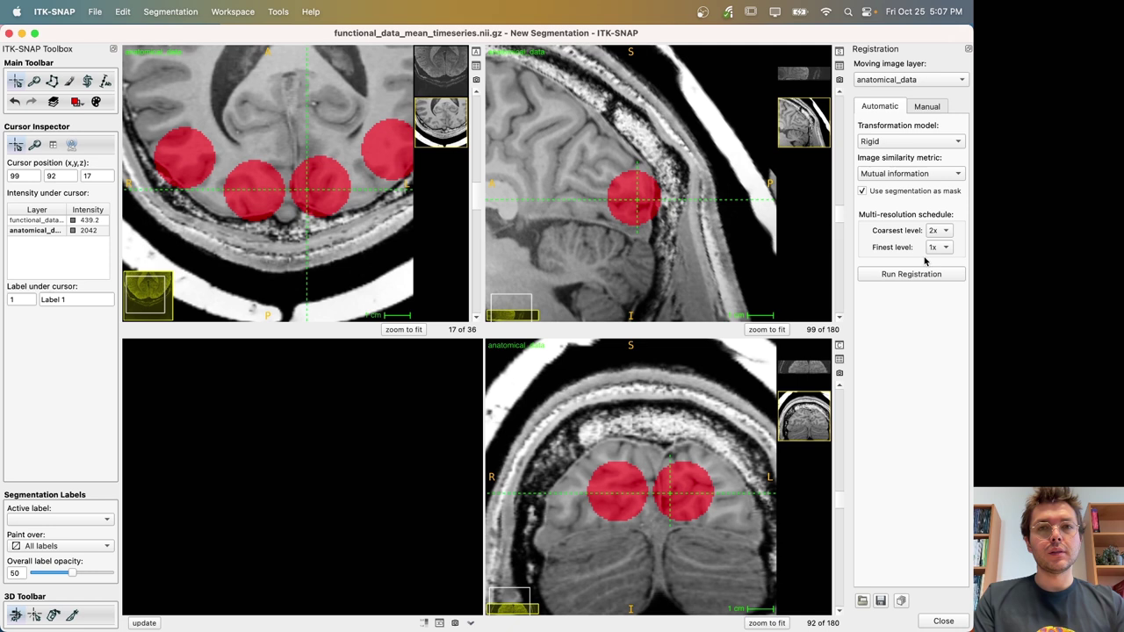
Alternate between the functional and anatomical images to examine their alignment before registration.
{"action": "left_click", "coordinate": [441, 68]}
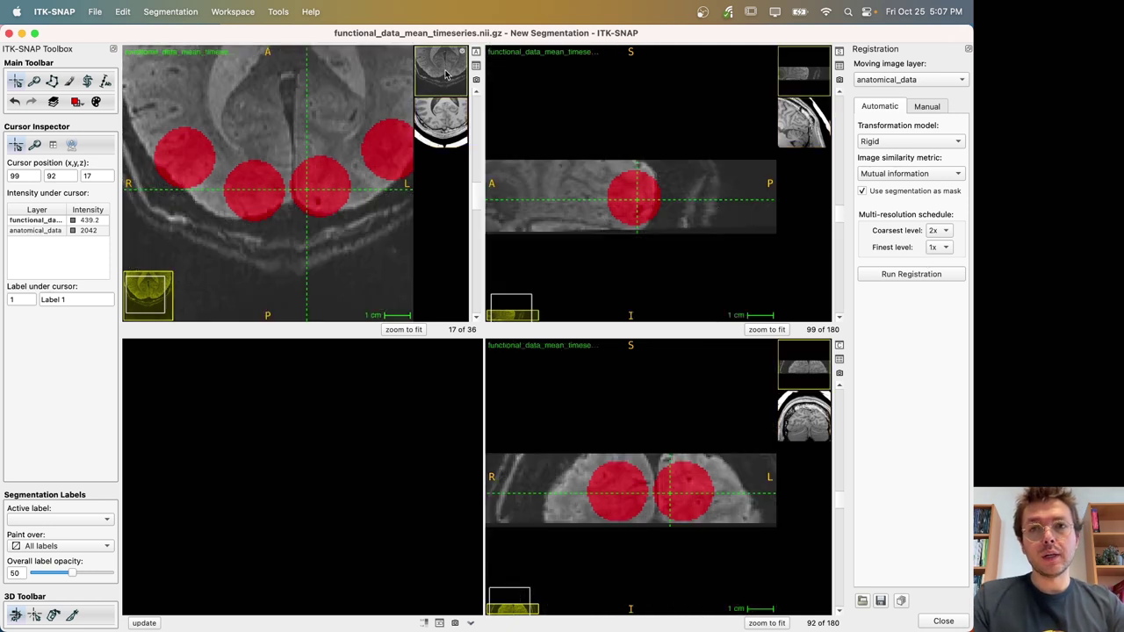
{"action": "left_click", "coordinate": [446, 126]}
{"action": "left_click", "coordinate": [444, 79]}
{"action": "left_click", "coordinate": [446, 128]}
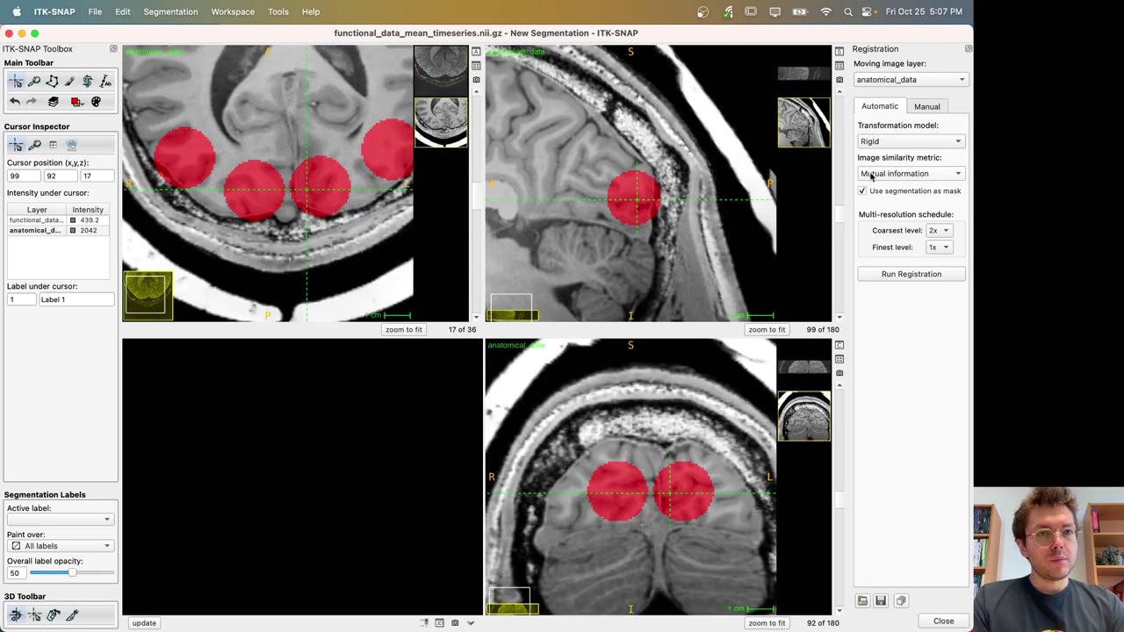
Run the automatic registration of anatomical_data with the Rigid transformation model and the Mutual information metric.
{"action": "left_click", "coordinate": [910, 178]}
{"action": "left_click", "coordinate": [912, 178]}
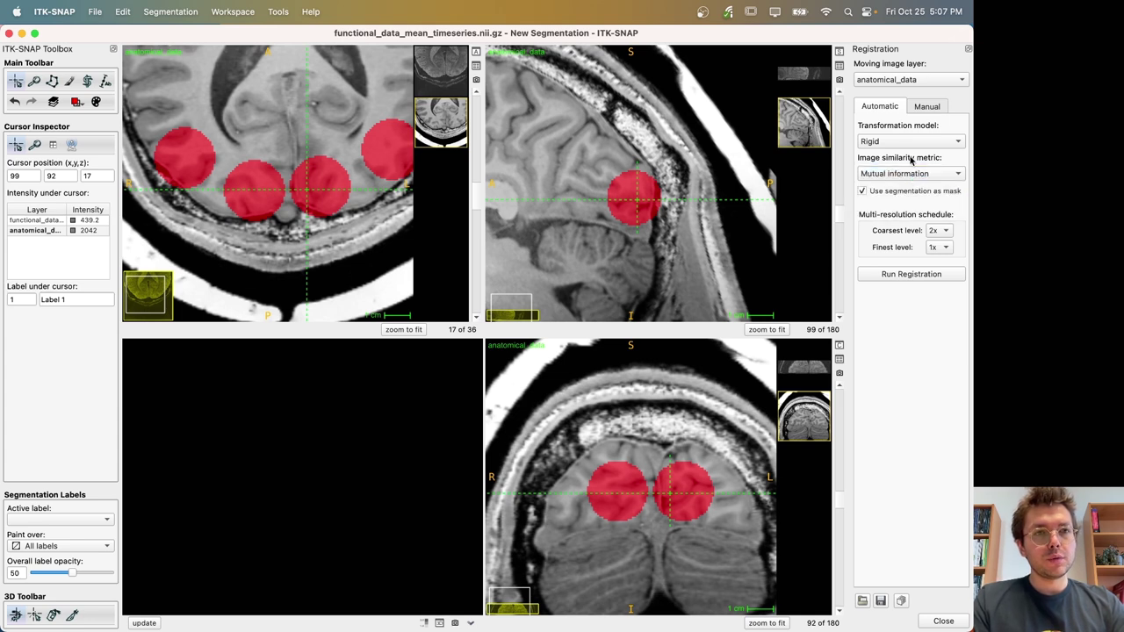
{"action": "left_click", "coordinate": [913, 143]}
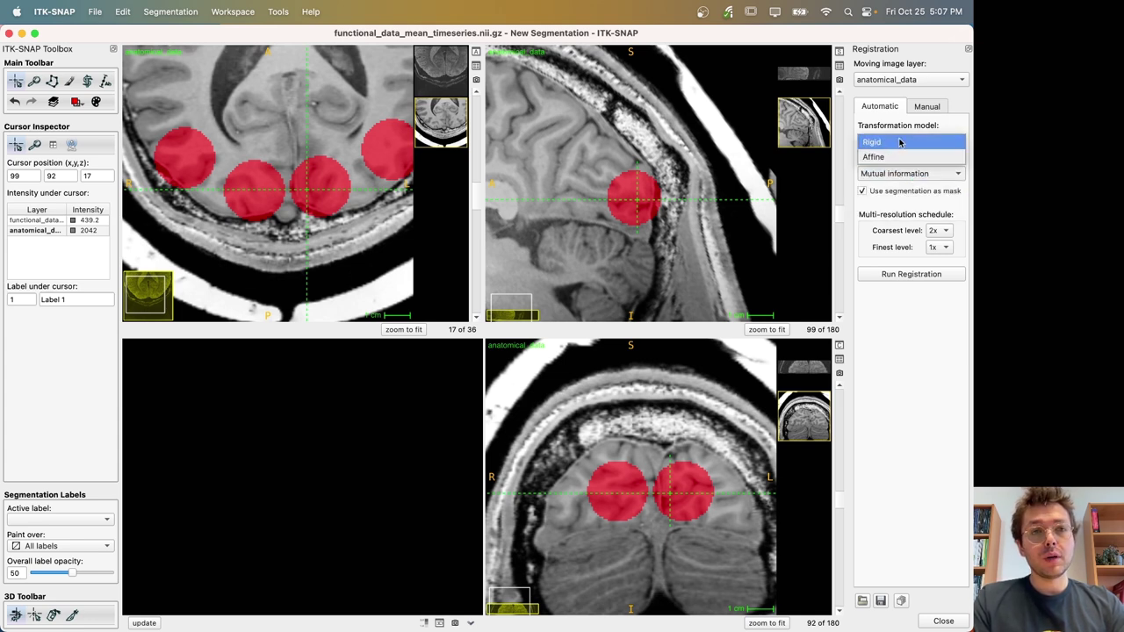
{"action": "left_click", "coordinate": [910, 132]}
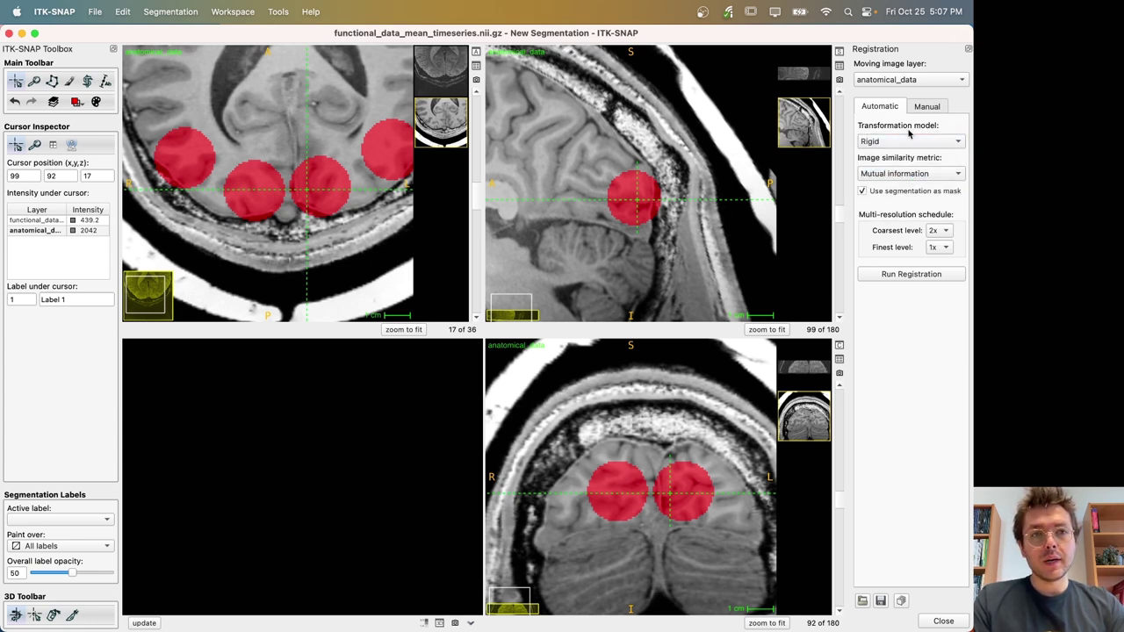
{"action": "left_click", "coordinate": [914, 275]}
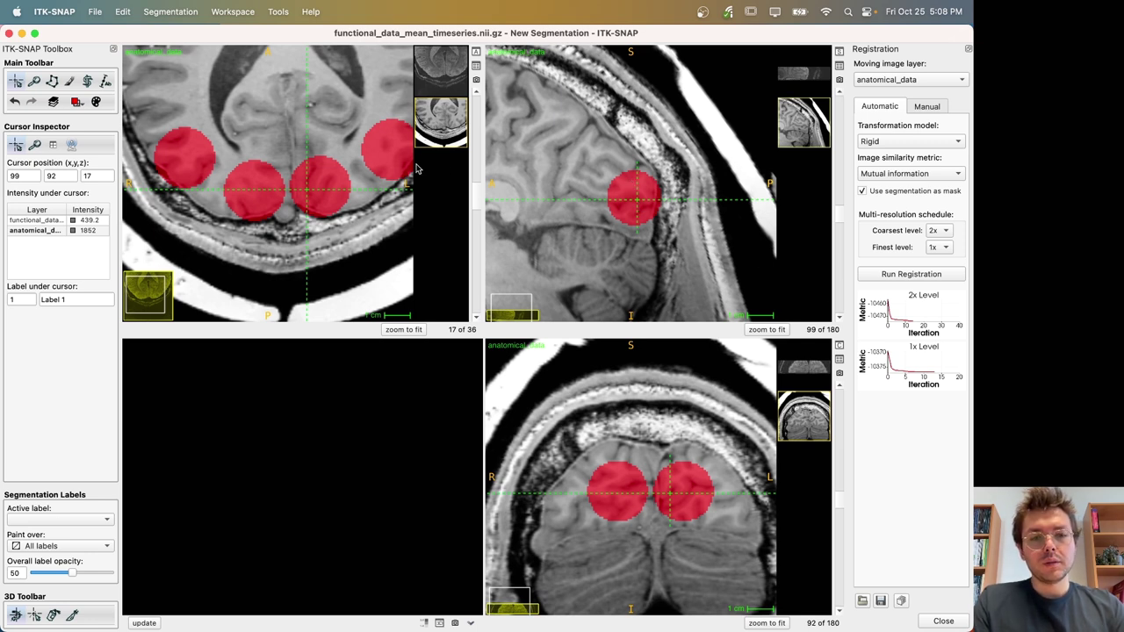
Compare the rigidly registered anatomical image with the functional image at the current crosshair position.
{"action": "key", "text": "w"}
{"action": "key", "text": "w"}
{"action": "key", "text": "w"}
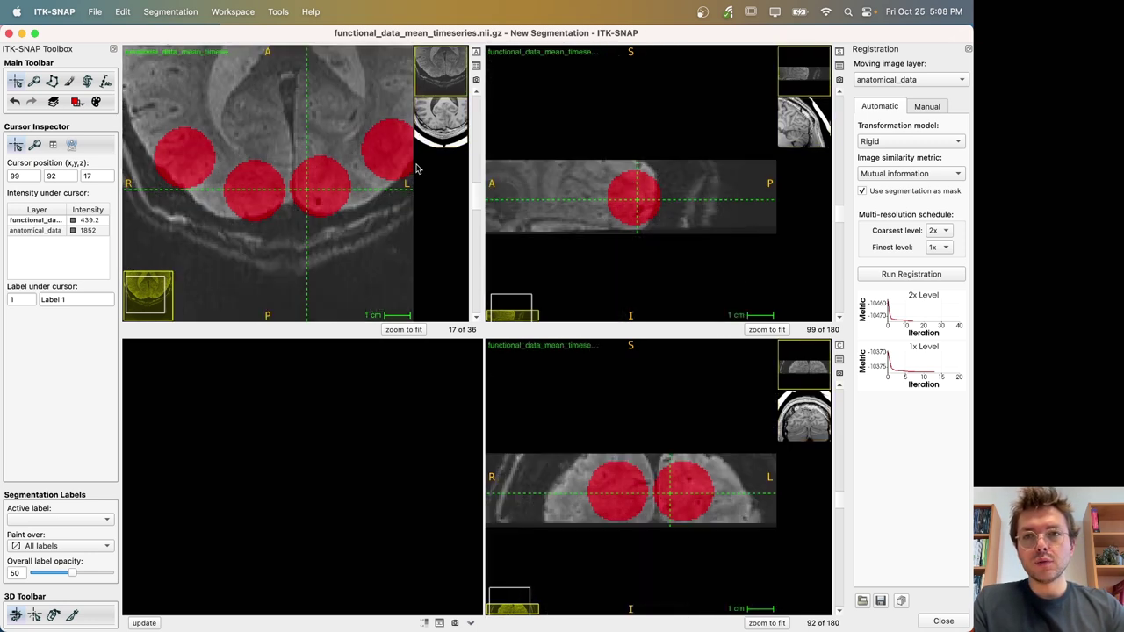
{"action": "key", "text": "w"}
{"action": "key", "text": "w"}
Toggle the mask overlay off and on to inspect the occipital cortex beneath it in the functional image.
{"action": "key", "text": "s"}
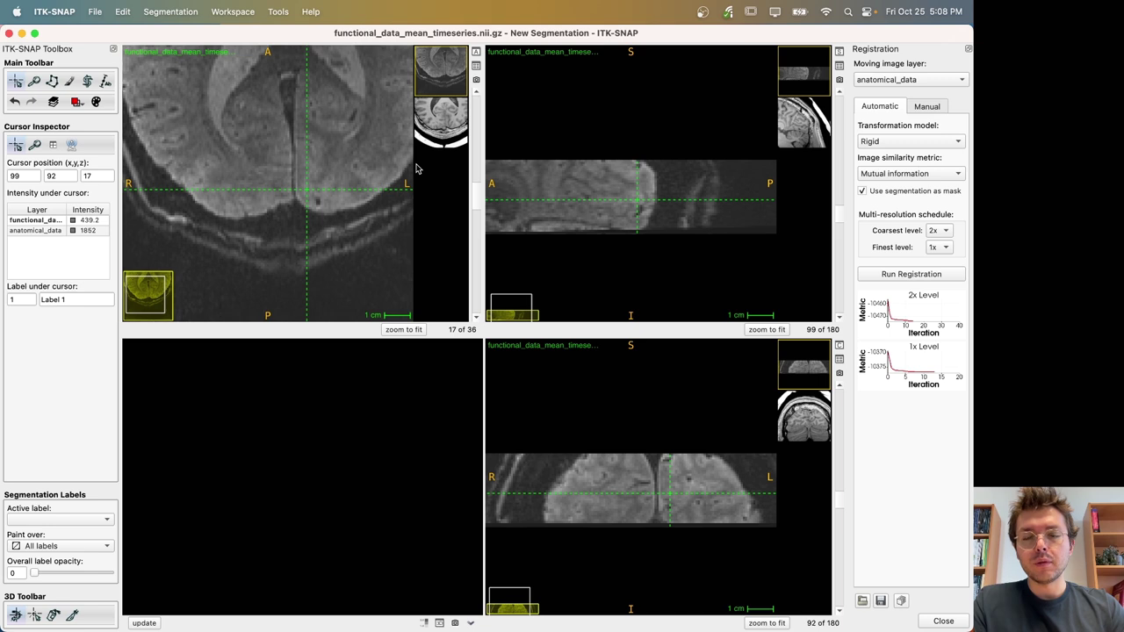
{"action": "key", "text": "s"}
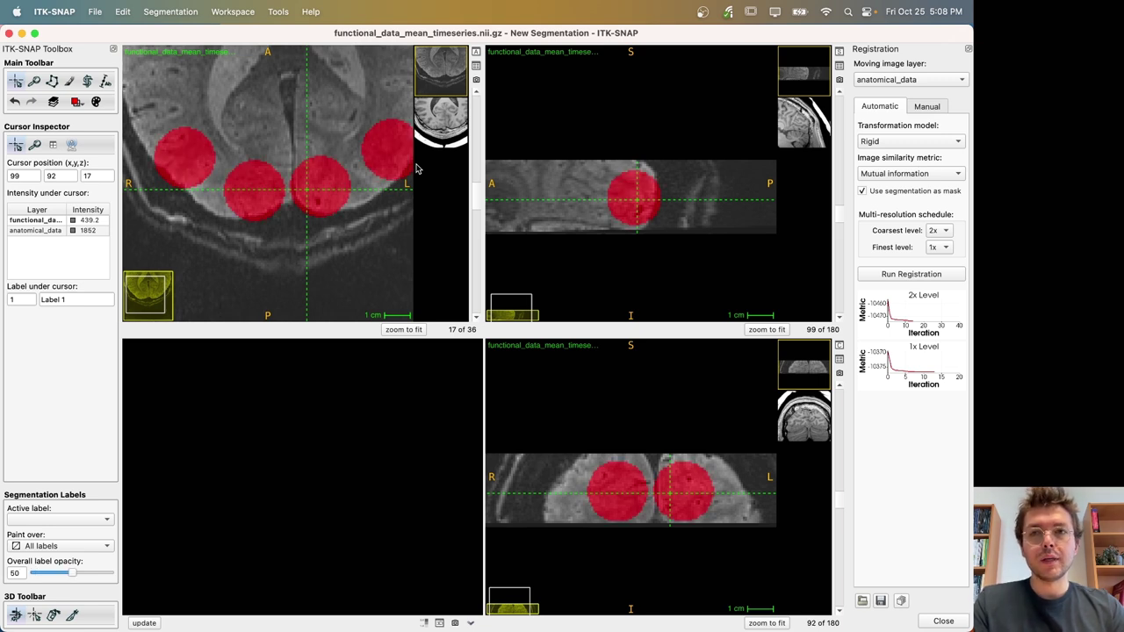
{"action": "key", "text": "s"}
{"action": "key", "text": "s"}
{"action": "key", "text": "s"}
{"action": "key", "text": "s"}
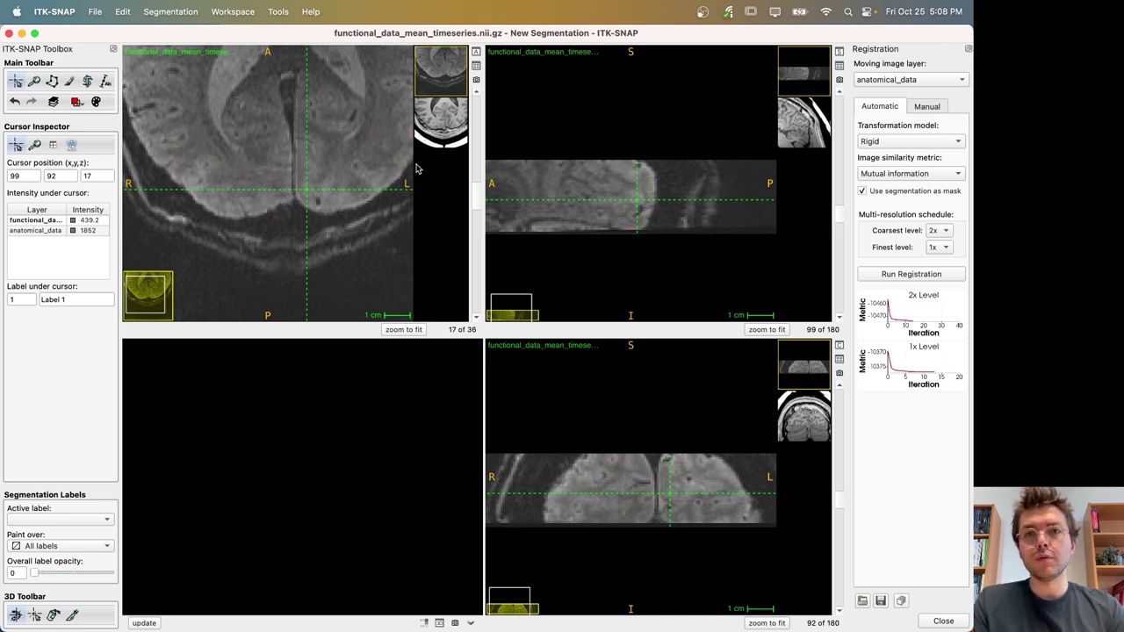
{"action": "key", "text": "s"}
{"action": "key", "text": "s"}
{"action": "key", "text": "s"}
{"action": "key", "text": "s"}
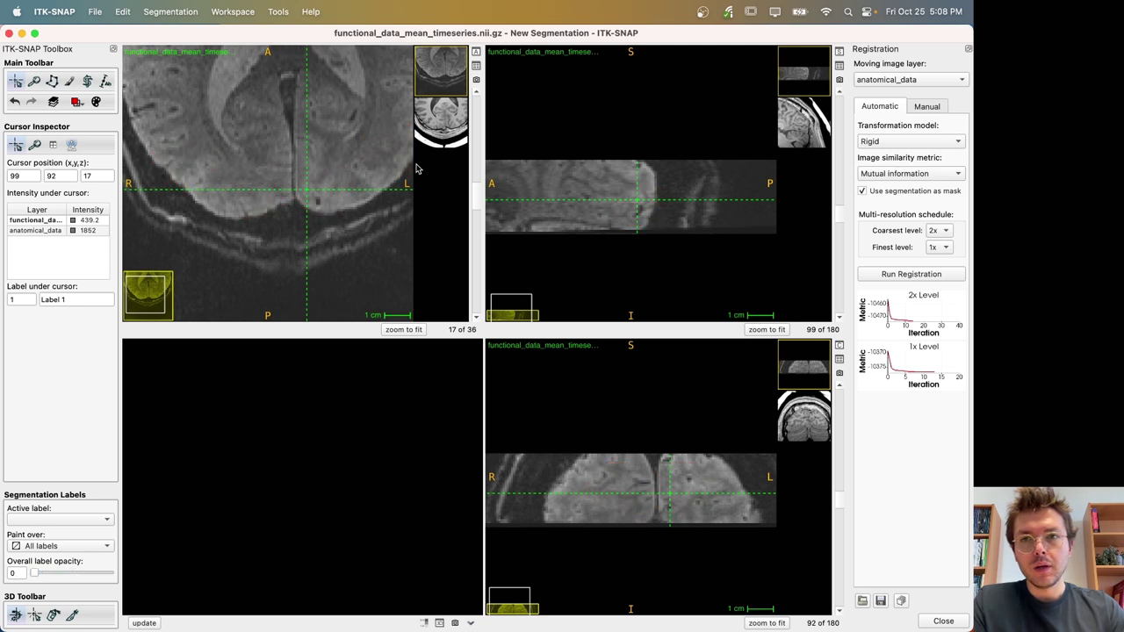
Enlarge the axial view and compare both images up close around the occipital midline, with the mask hidden and shown.
{"action": "left_click", "coordinate": [476, 51]}
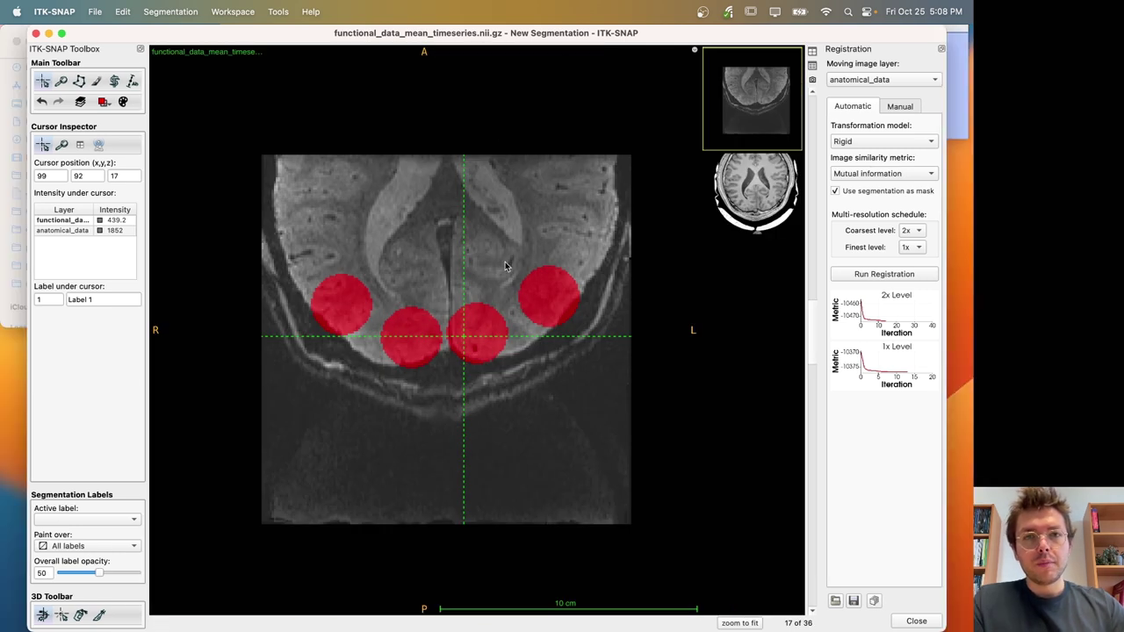
{"action": "scroll", "coordinate": [432, 335], "scroll_direction": "up", "scroll_amount": 3}
{"action": "key", "text": "s"}
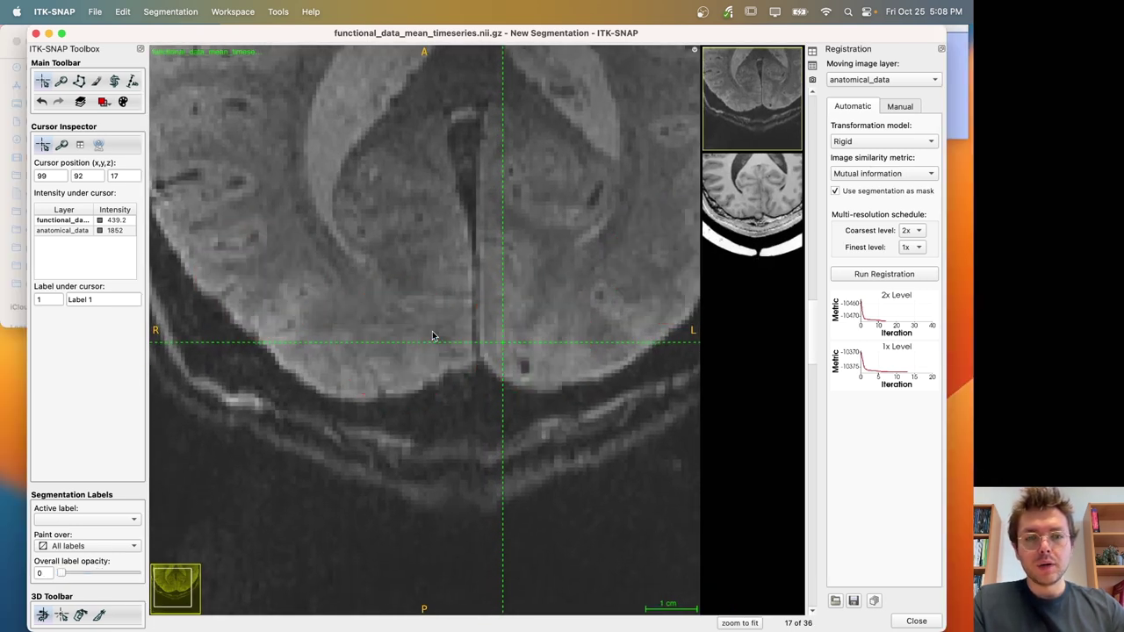
{"action": "key", "text": "]"}
{"action": "key", "text": "]"}
{"action": "key", "text": "]"}
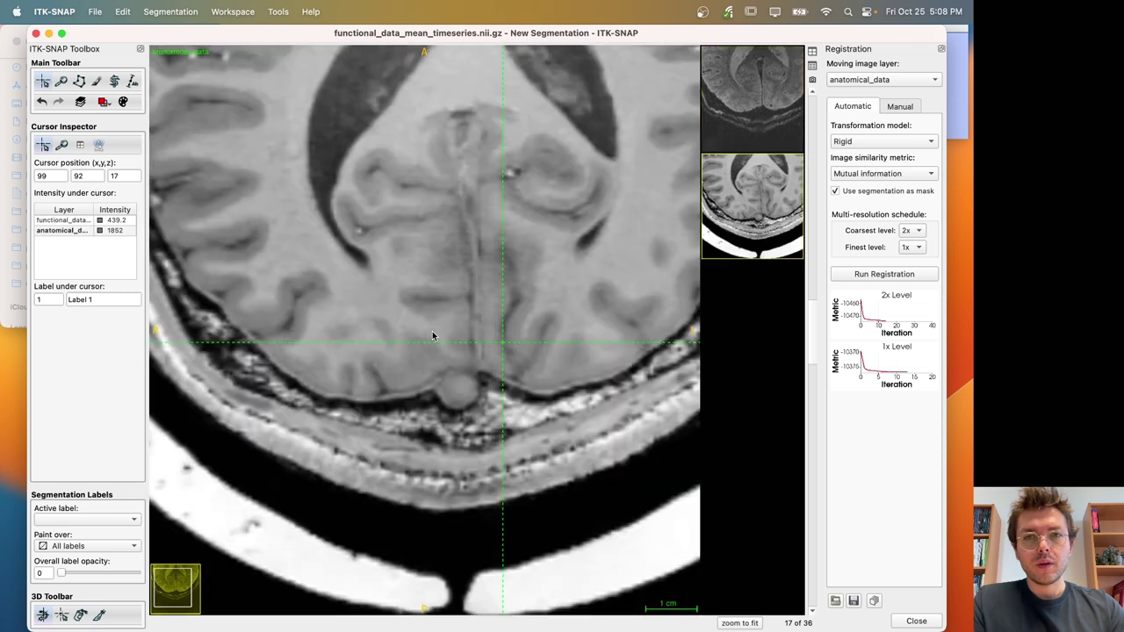
{"action": "key", "text": "]"}
{"action": "key", "text": "s"}
{"action": "scroll", "coordinate": [432, 334], "scroll_direction": "down", "scroll_amount": 2}
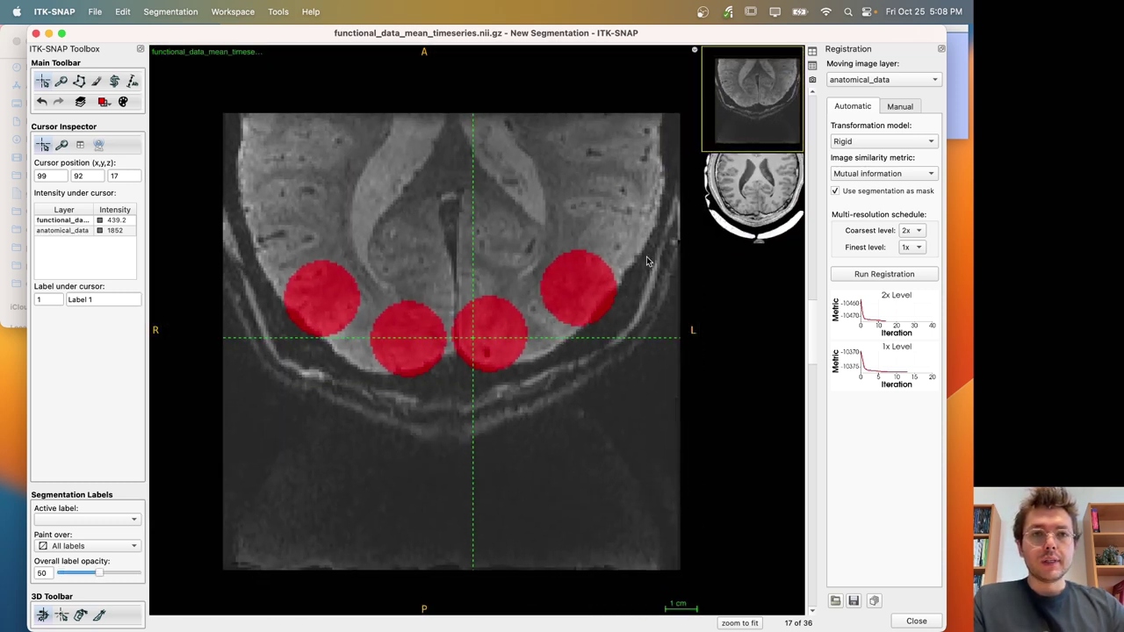
{"action": "left_click", "coordinate": [764, 204]}
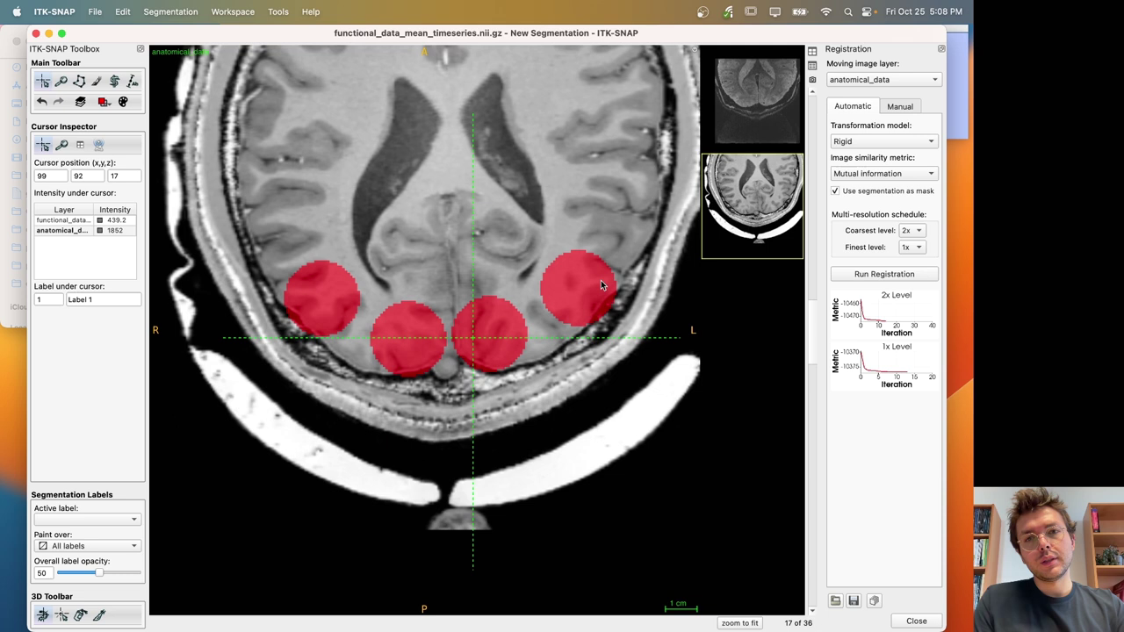
Change the transformation model to Affine and run the registration again.
{"action": "left_click", "coordinate": [895, 142]}
{"action": "left_click", "coordinate": [873, 155]}
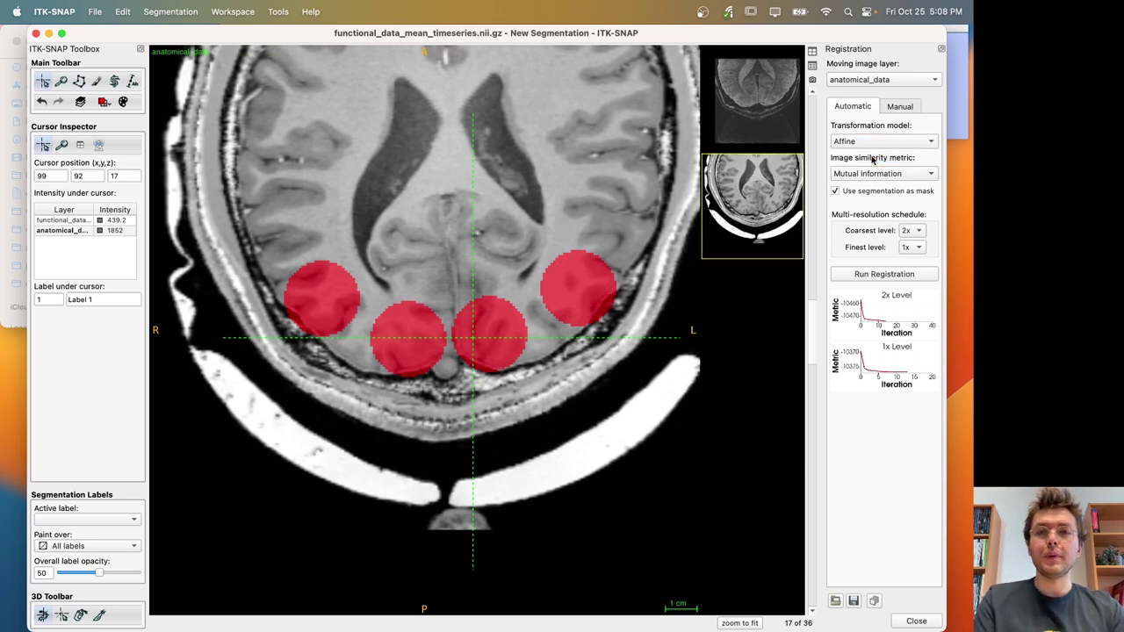
{"action": "left_click", "coordinate": [889, 276]}
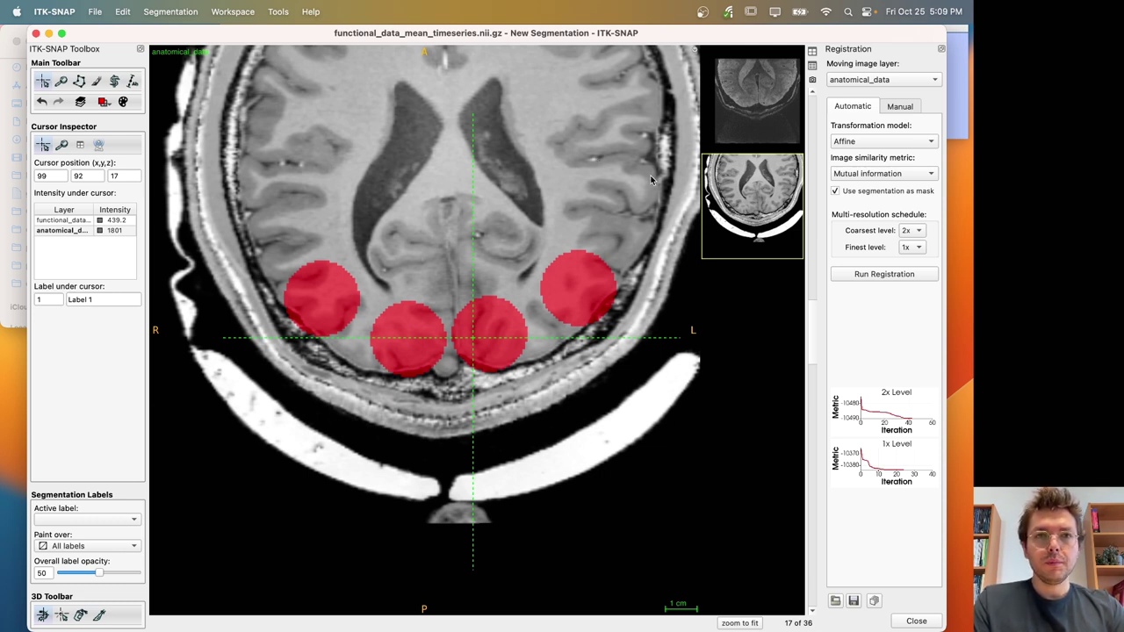
Alternate between the functional and anatomical images in the axial view to check the affine alignment.
{"action": "left_click", "coordinate": [743, 134]}
{"action": "left_click", "coordinate": [742, 217]}
{"action": "left_click", "coordinate": [749, 144]}
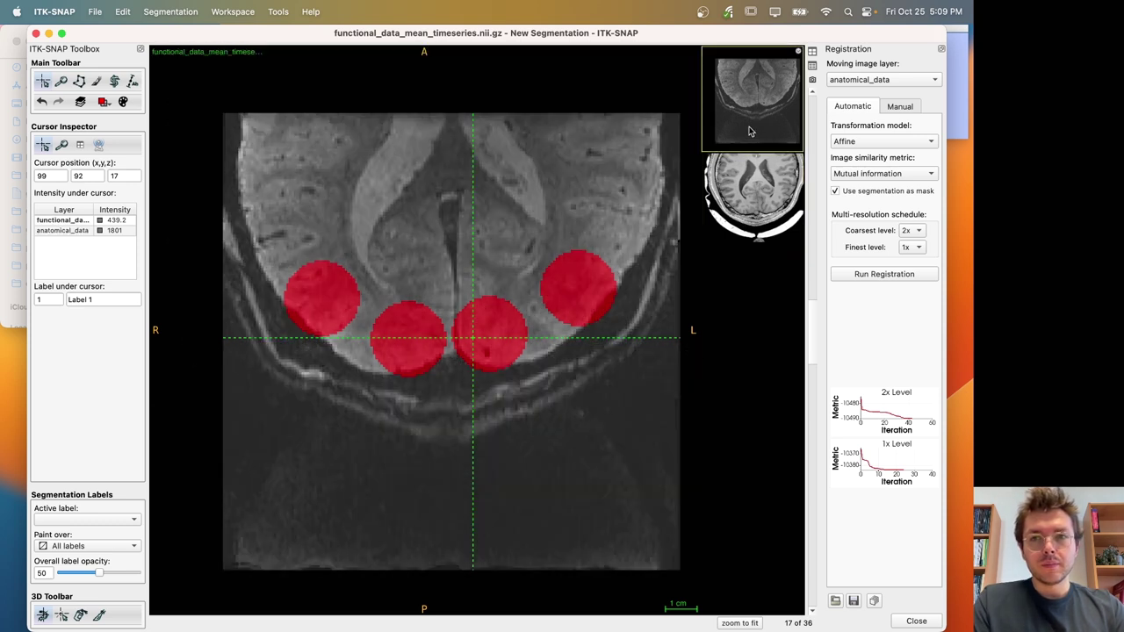
{"action": "left_click", "coordinate": [751, 213]}
{"action": "left_click", "coordinate": [762, 127]}
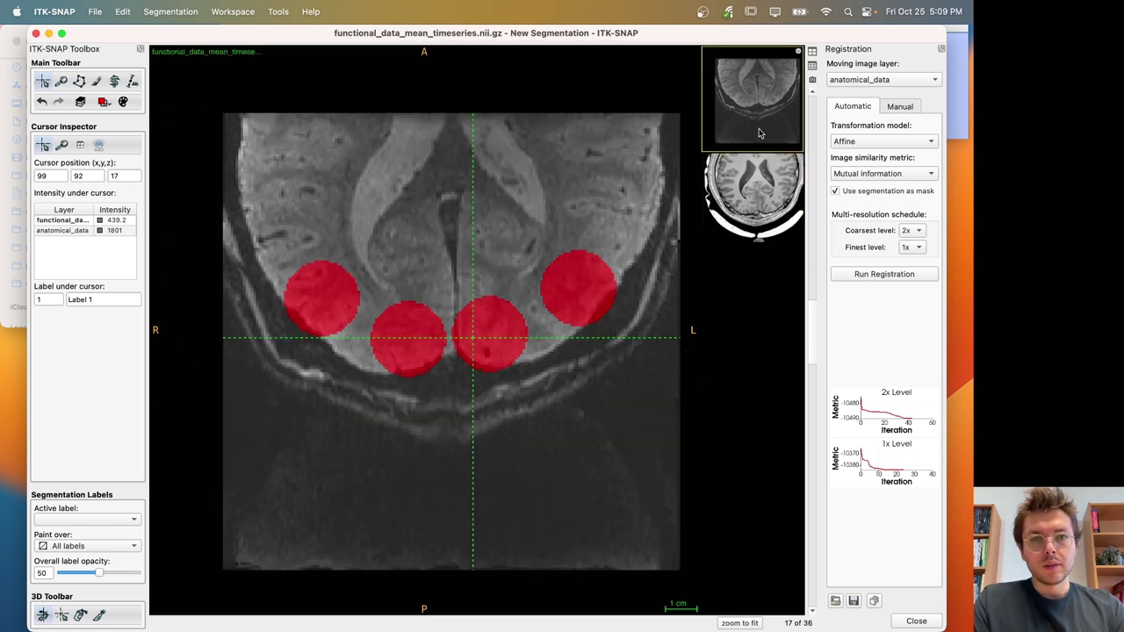
Hide the mask overlay and compare the functional and anatomical images in the axial view.
{"action": "left_click", "coordinate": [760, 206]}
{"action": "key", "text": "s"}
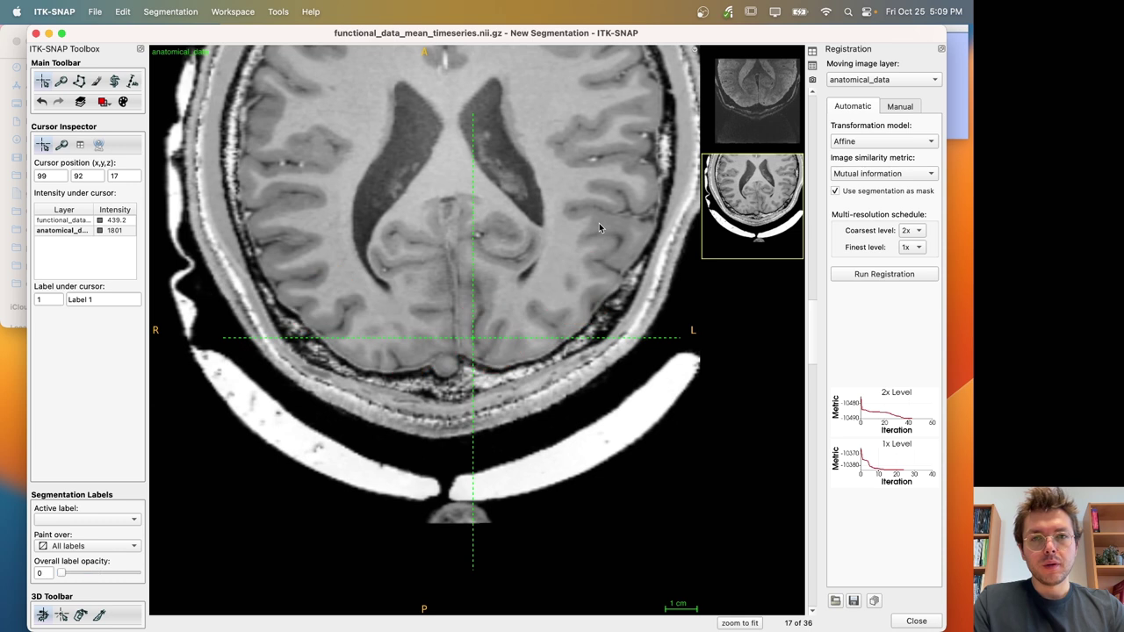
{"action": "left_click", "coordinate": [713, 123]}
{"action": "left_click", "coordinate": [747, 202]}
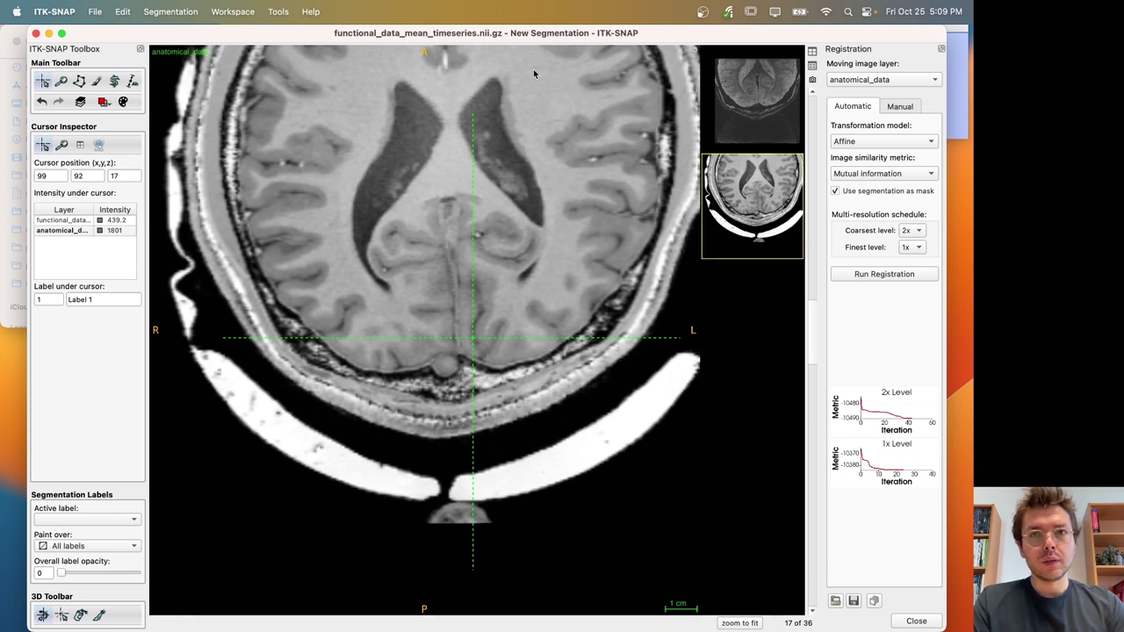
Reslice the registered anatomical image into the functional image's space using Linear interpolation.
{"action": "double_click", "coordinate": [665, 40]}
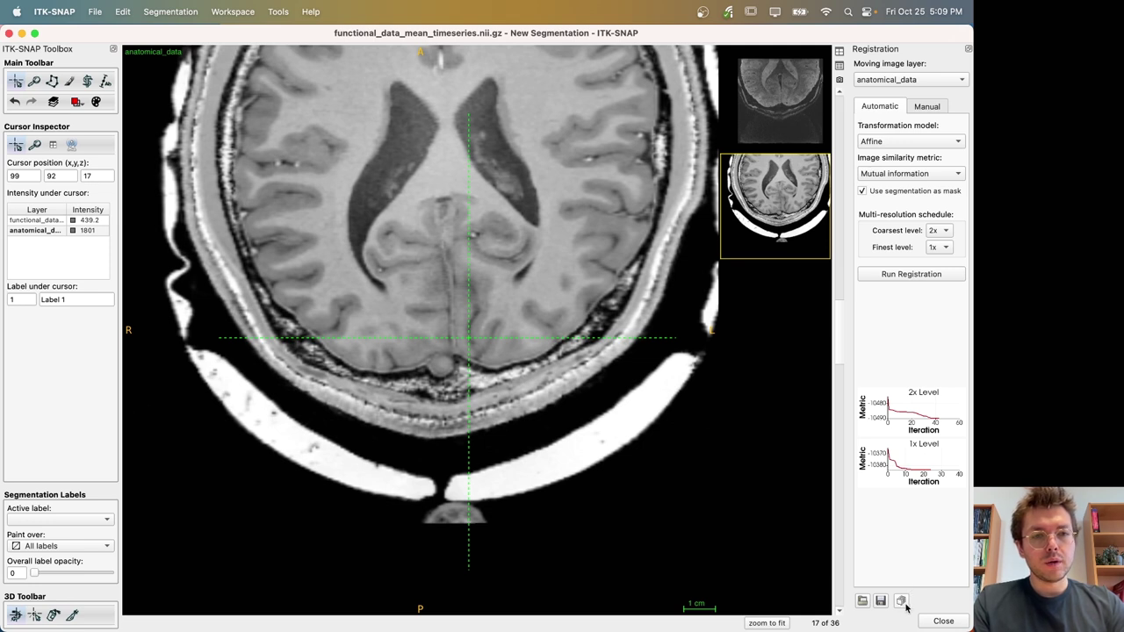
{"action": "left_click", "coordinate": [902, 602]}
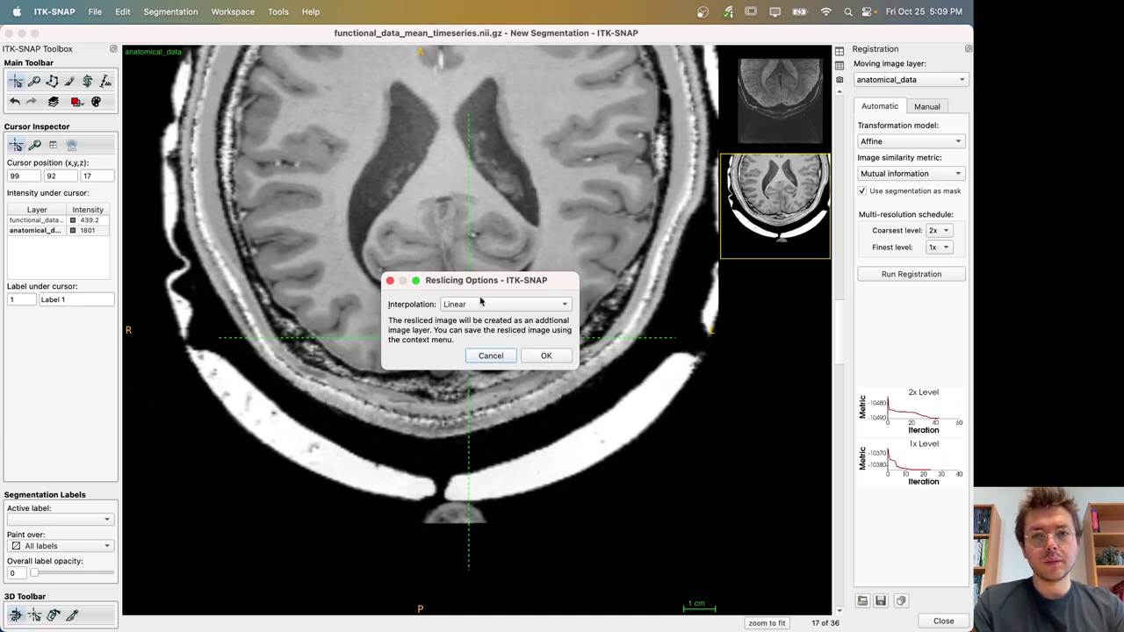
{"action": "left_click", "coordinate": [546, 356]}
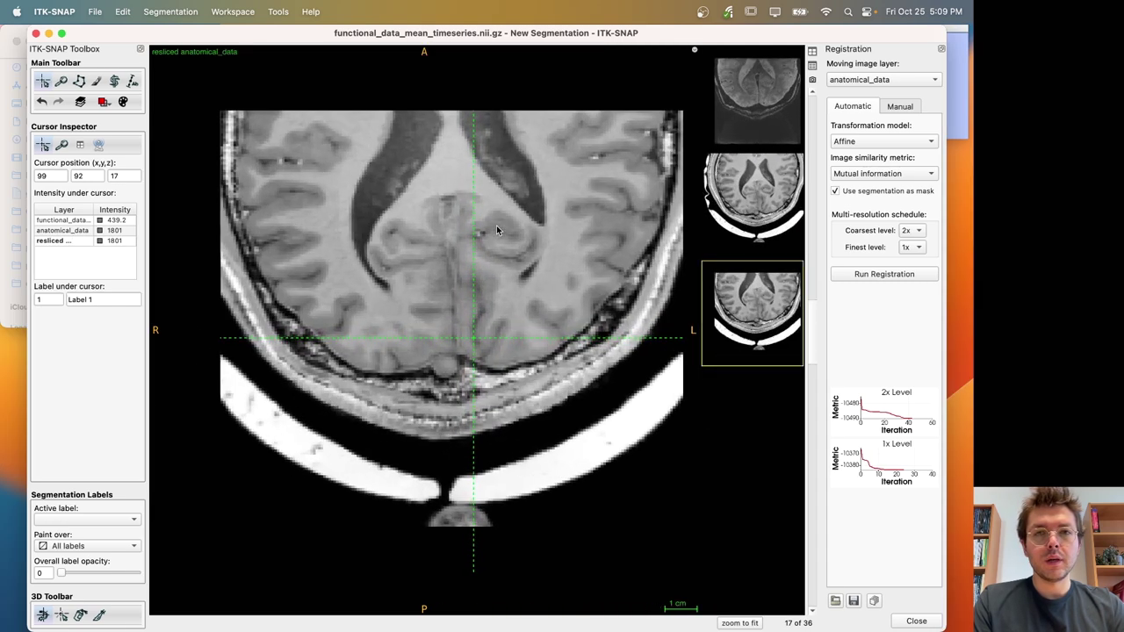
Move the cursor to the midline between the ventricles and compare the resliced anatomical image with the functional image.
{"action": "left_click_drag", "start_coordinate": [497, 230], "coordinate": [453, 204]}
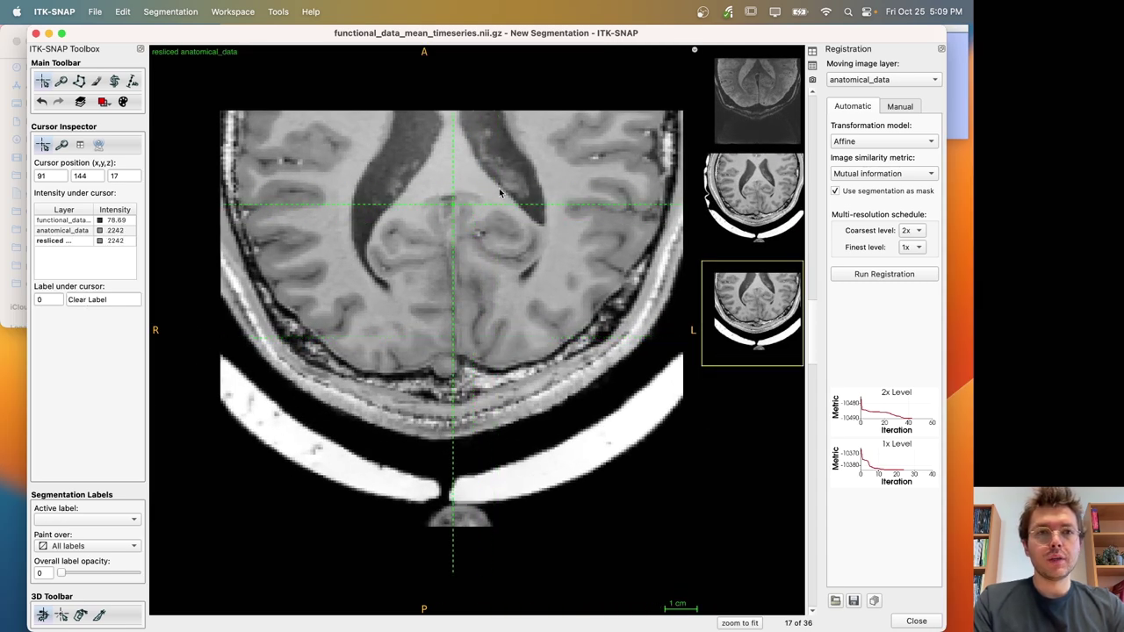
{"action": "left_click", "coordinate": [749, 106]}
{"action": "left_click", "coordinate": [748, 283]}
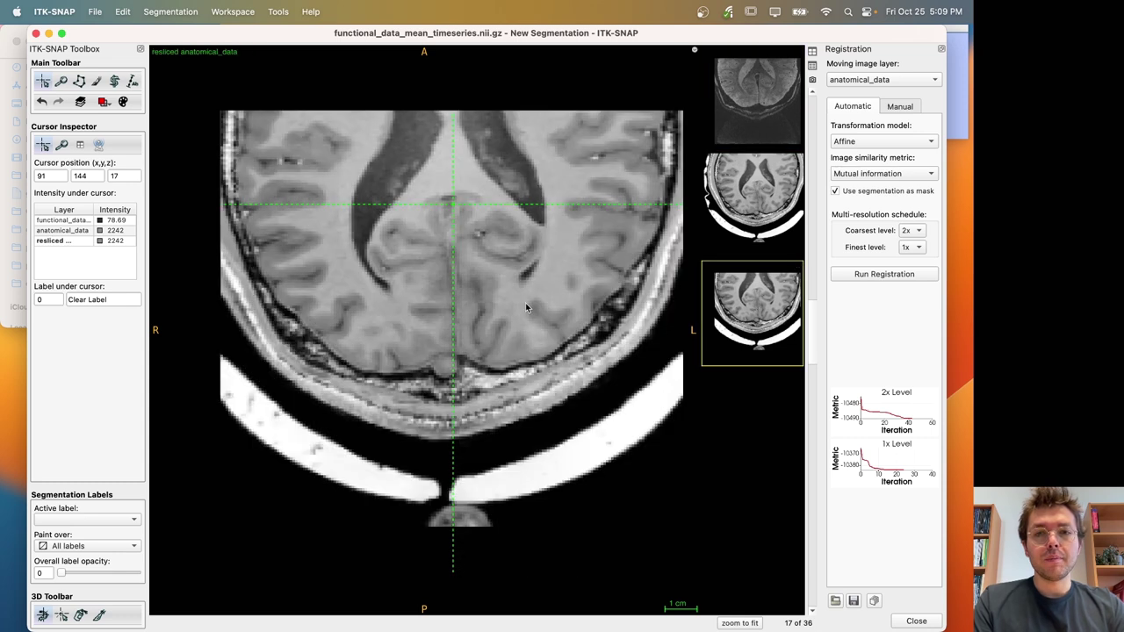
{"action": "left_click", "coordinate": [747, 105]}
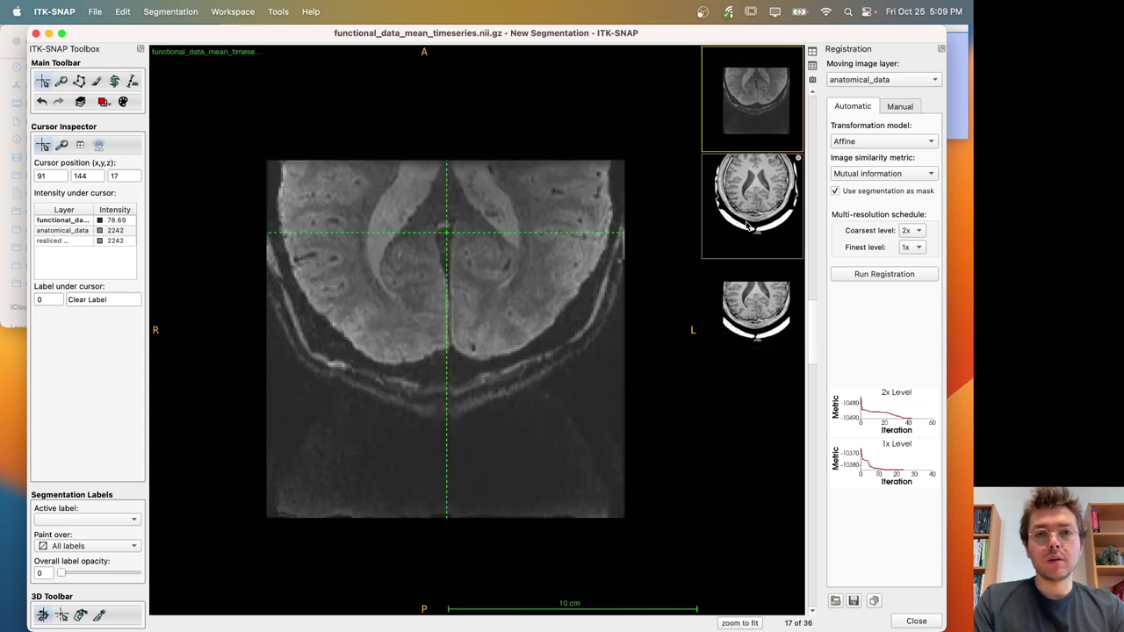
{"action": "left_click", "coordinate": [753, 297]}
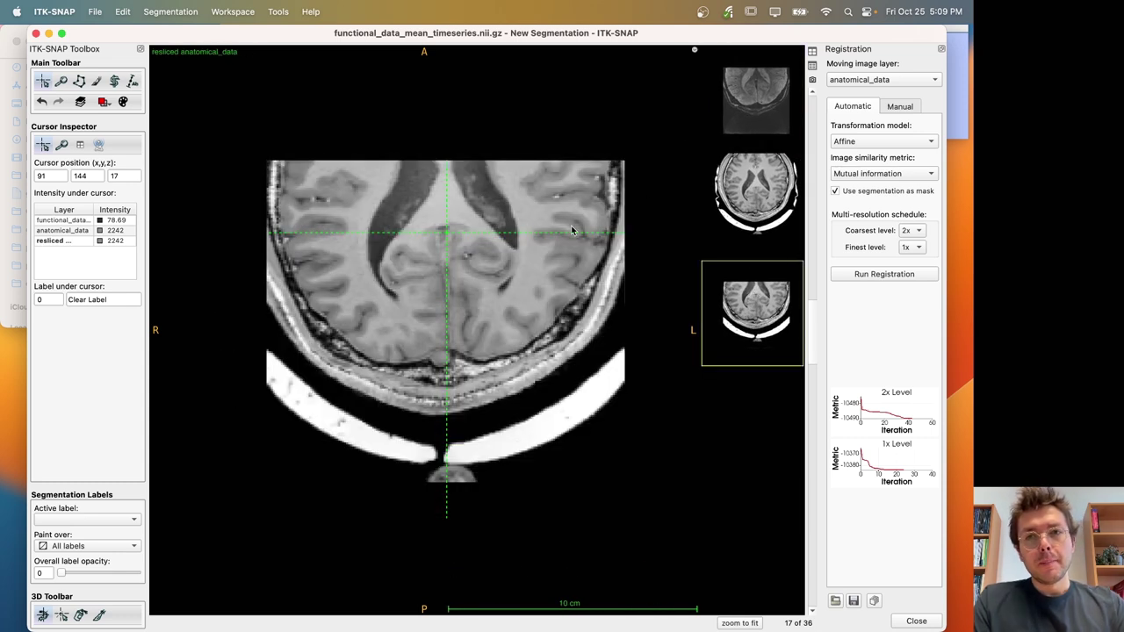
Save the resliced anatomical image in NiFTI format as registered_anatomical.nii.gz.
{"action": "left_click", "coordinate": [800, 268]}
{"action": "left_click", "coordinate": [800, 267]}
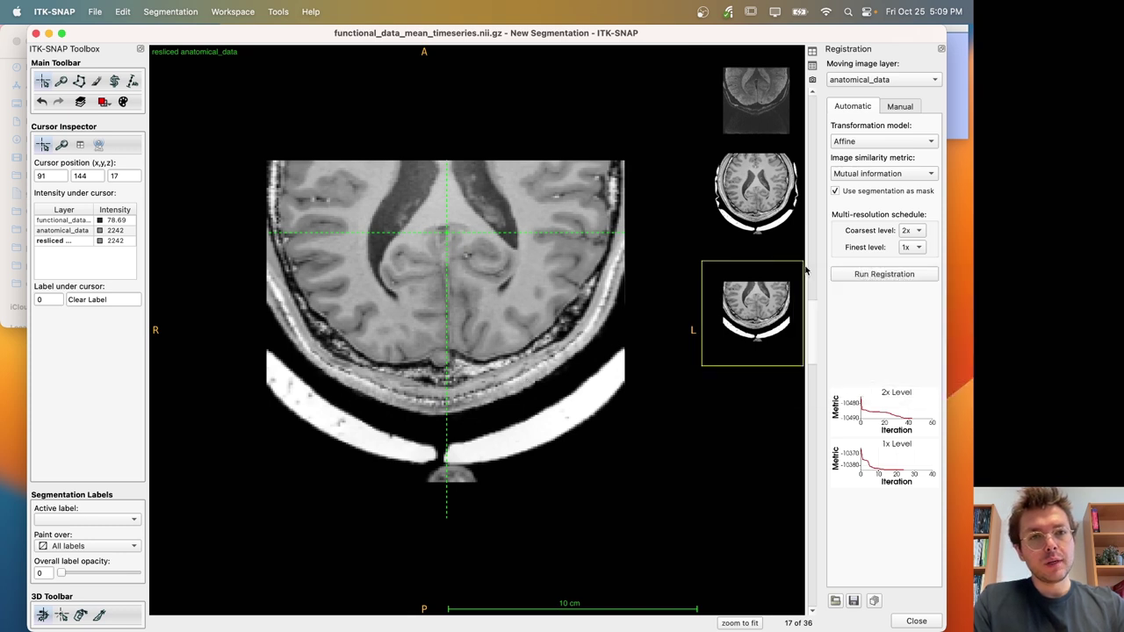
{"action": "left_click", "coordinate": [800, 267]}
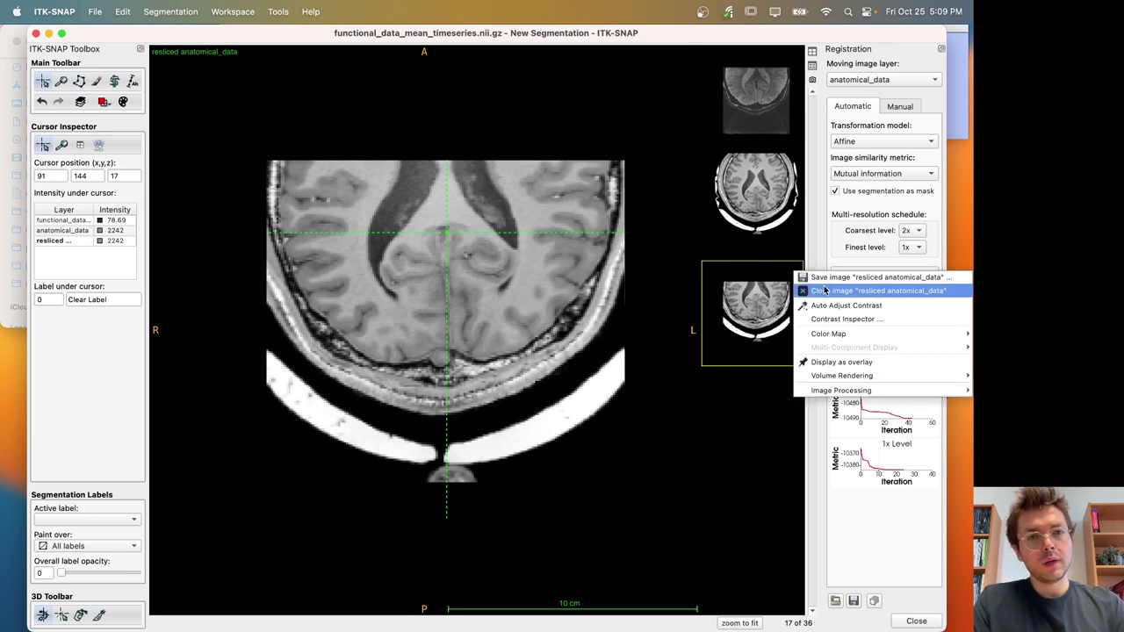
{"action": "left_click", "coordinate": [831, 278]}
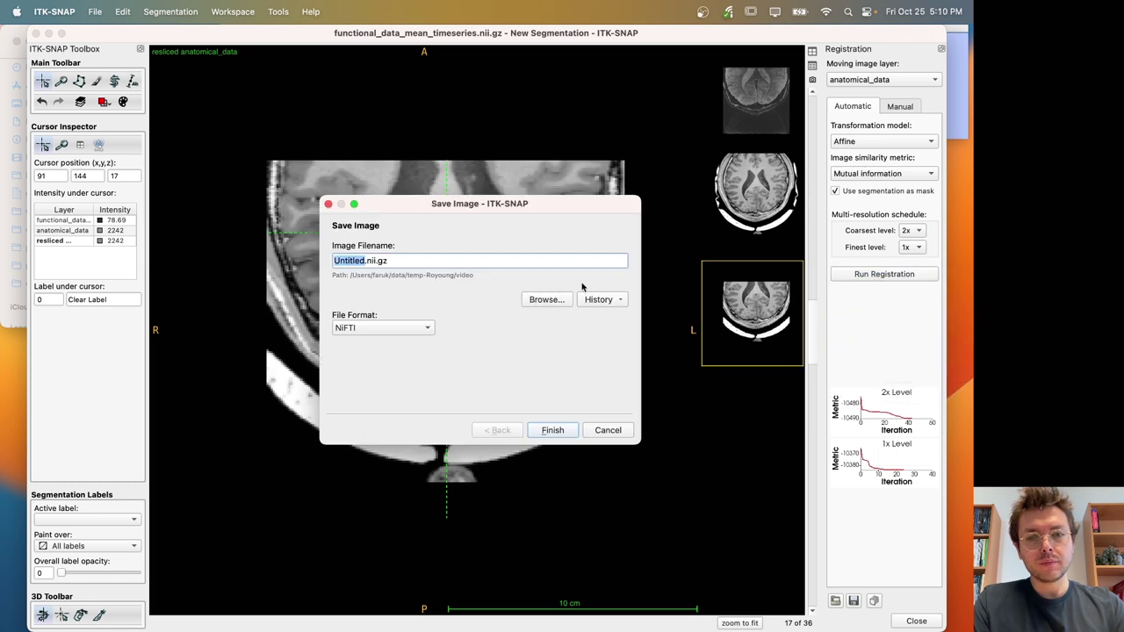
{"action": "type", "text": "regis"}
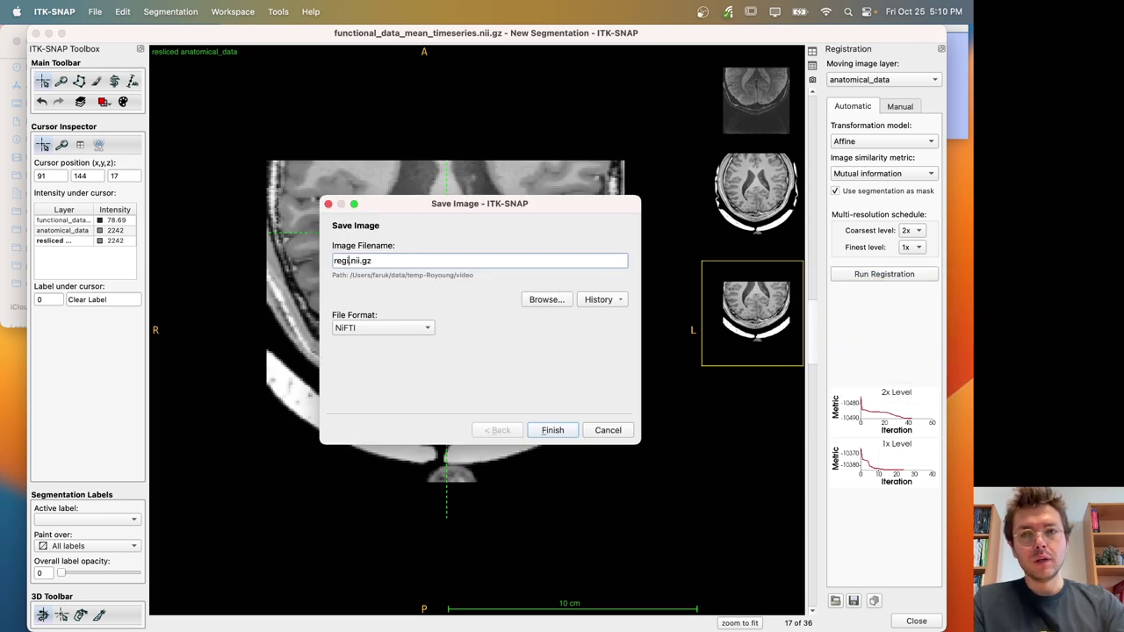
{"action": "type", "text": "tered_anatomical"}
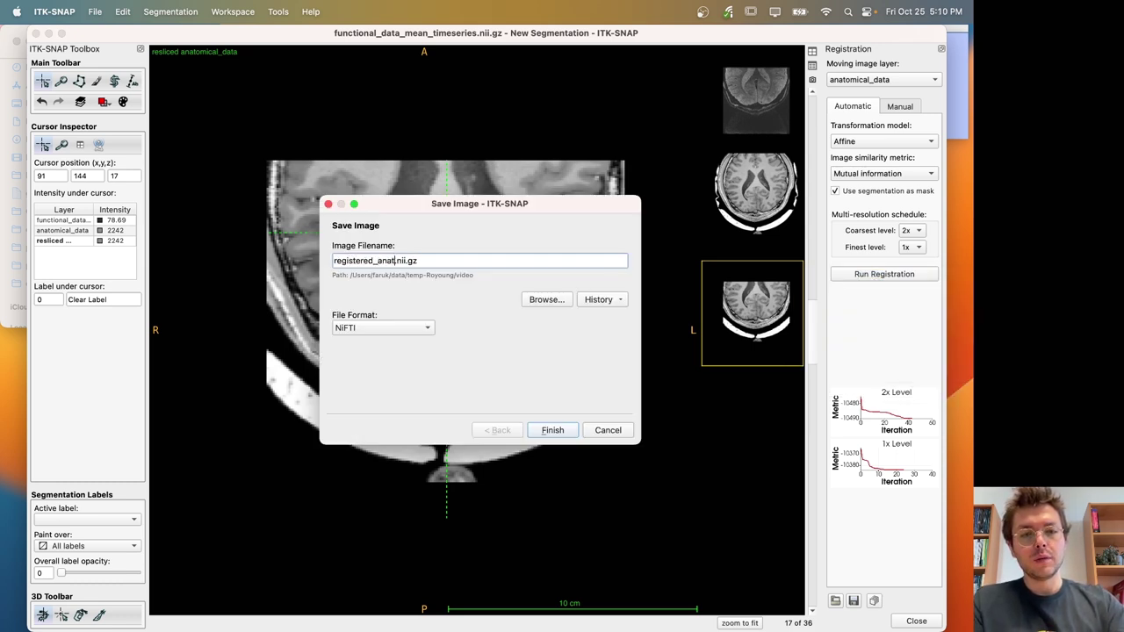
{"action": "left_click", "coordinate": [553, 430]}
Close the original anatomical_data image layer and leave the registration tool.
{"action": "left_click", "coordinate": [798, 162]}
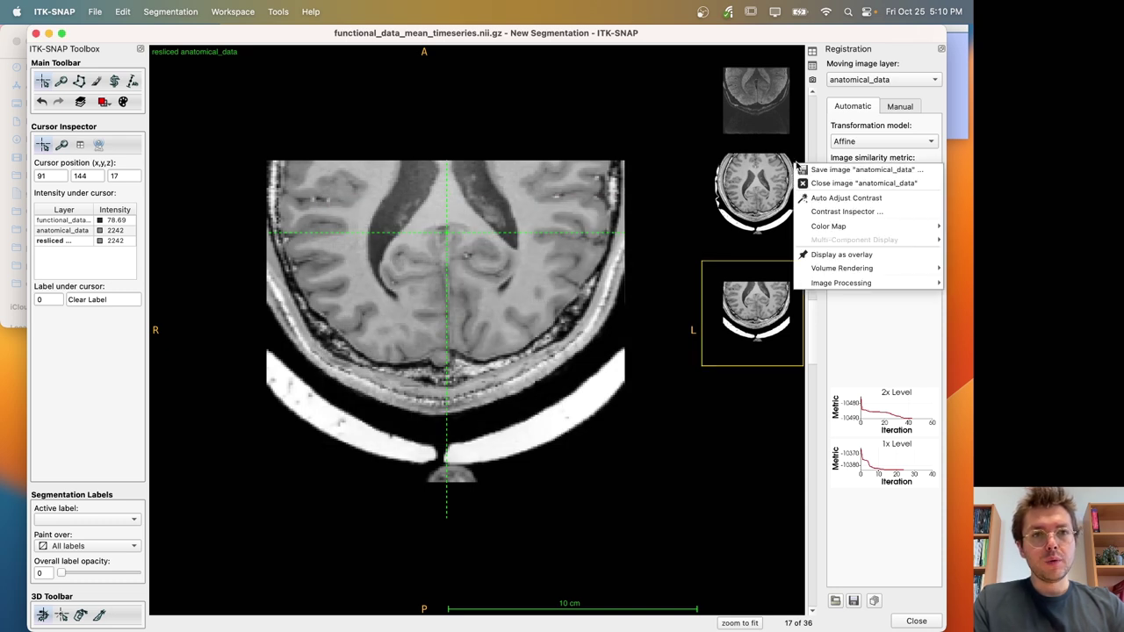
{"action": "left_click", "coordinate": [817, 183]}
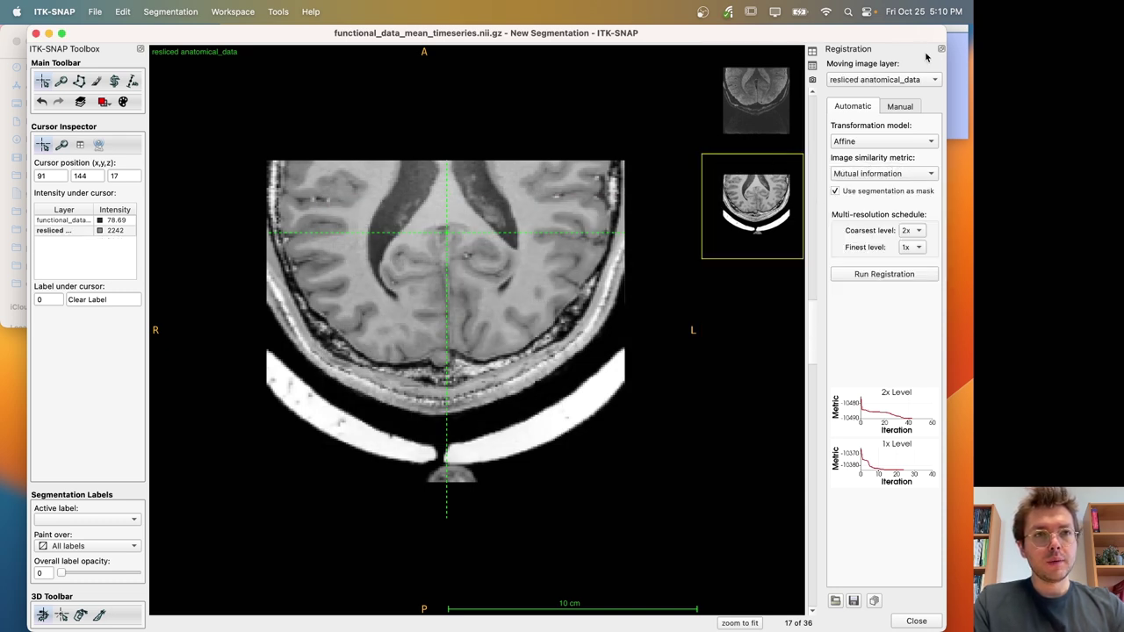
{"action": "left_click", "coordinate": [916, 621]}
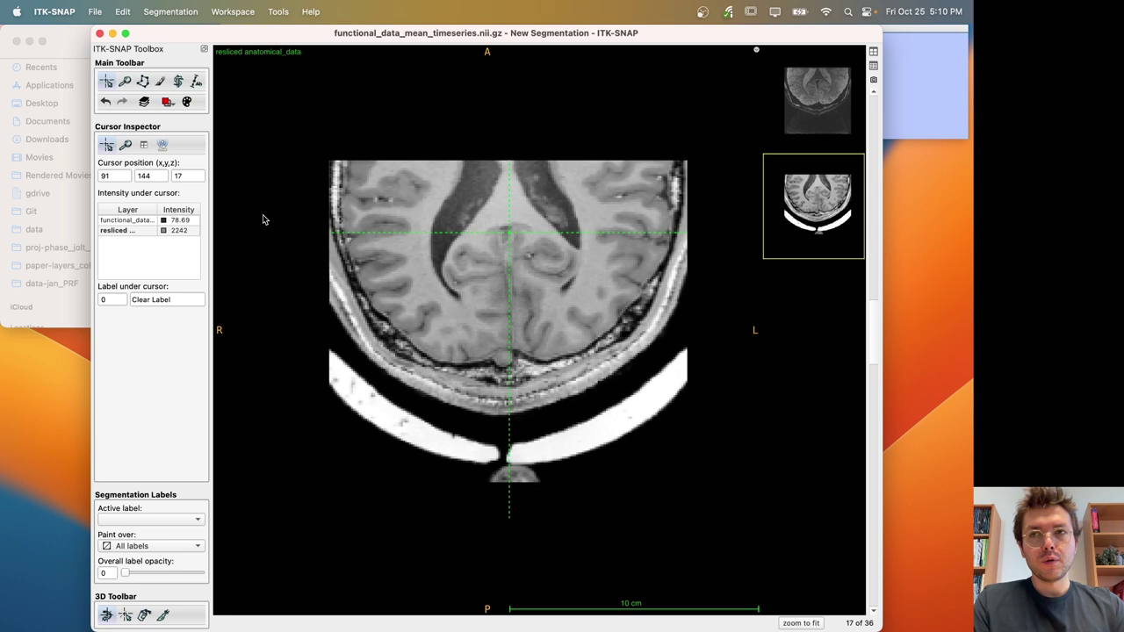
Switch to Finder and load anatomical_data.nii.gz from the video folder into ITK-SNAP as an additional image.
{"action": "left_click", "coordinate": [79, 42]}
{"action": "left_click", "coordinate": [230, 131]}
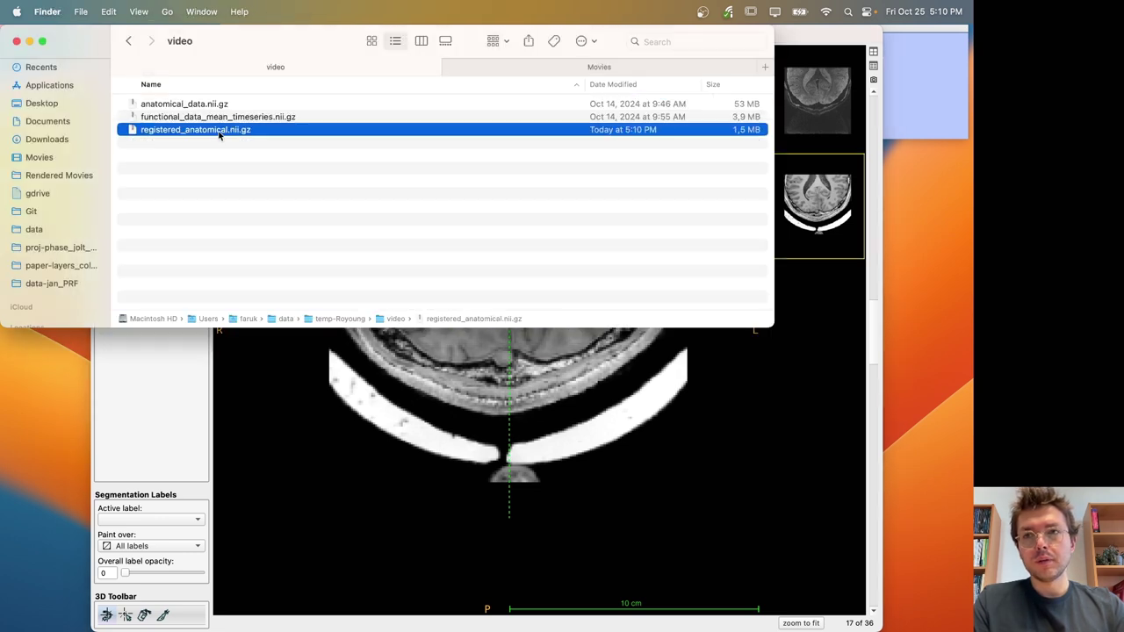
{"action": "left_click_drag", "start_coordinate": [184, 104], "coordinate": [505, 390]}
{"action": "left_click", "coordinate": [450, 310]}
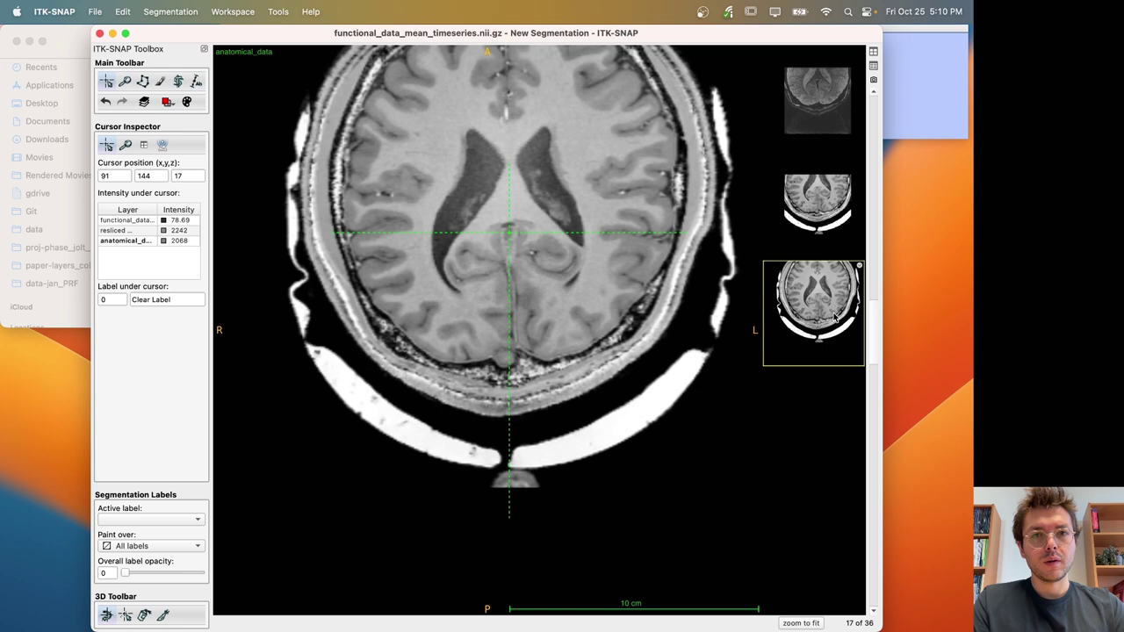
Show all three orthogonal views zoomed in on the occipital cortex, with the cursor at voxel 68, 90, 17 in the right hemisphere.
{"action": "double_click", "coordinate": [703, 37]}
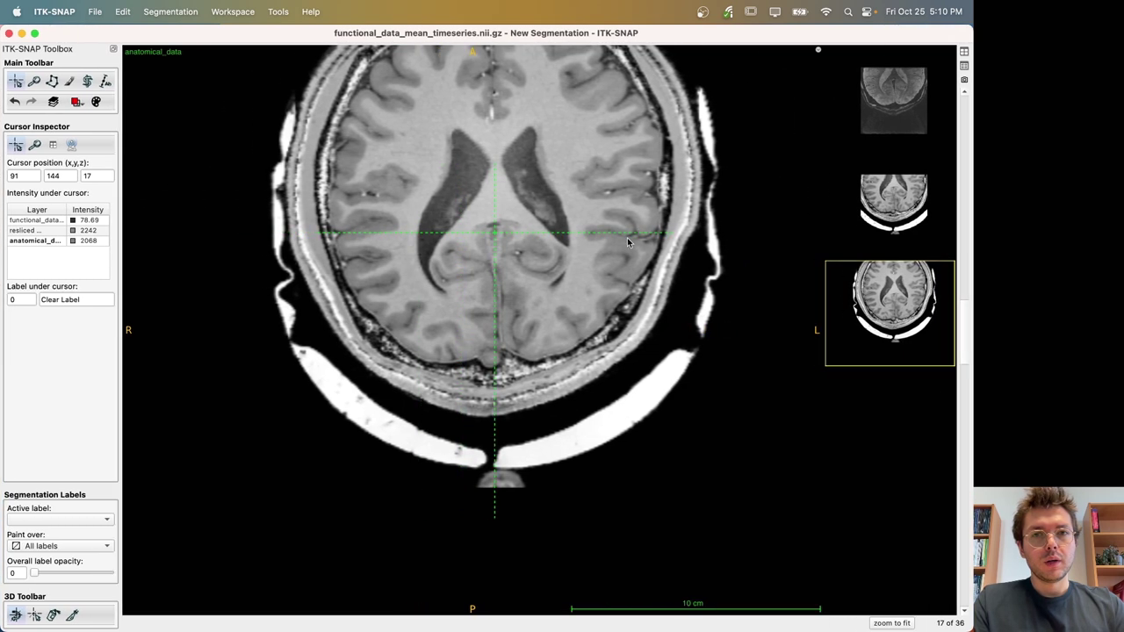
{"action": "right_click_drag", "start_coordinate": [628, 242], "coordinate": [699, 223]}
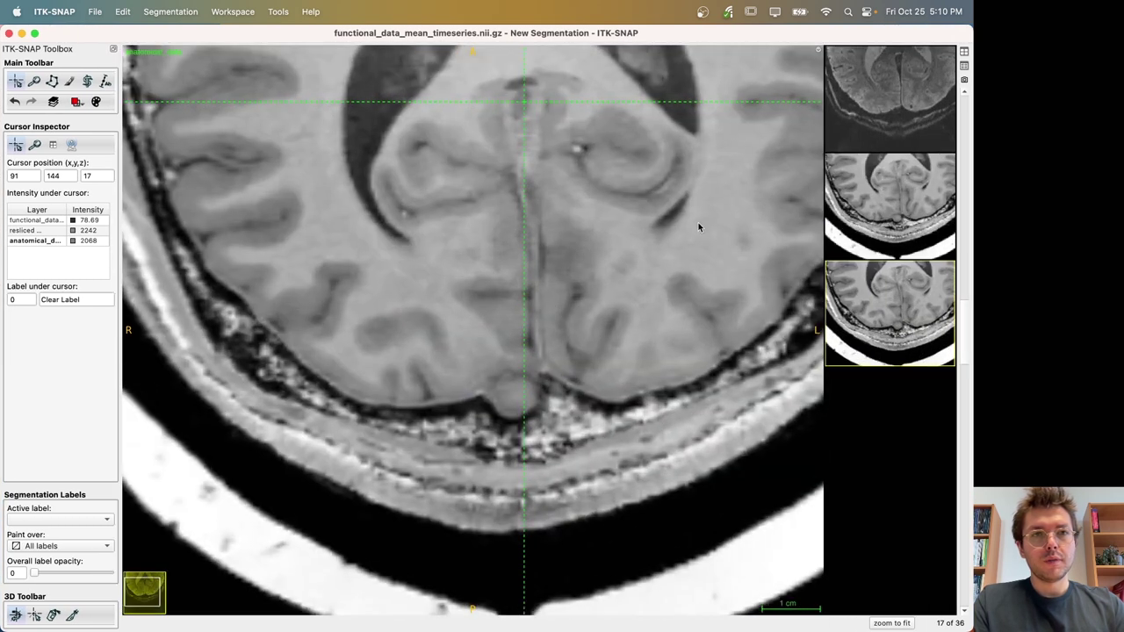
{"action": "left_click", "coordinate": [964, 54]}
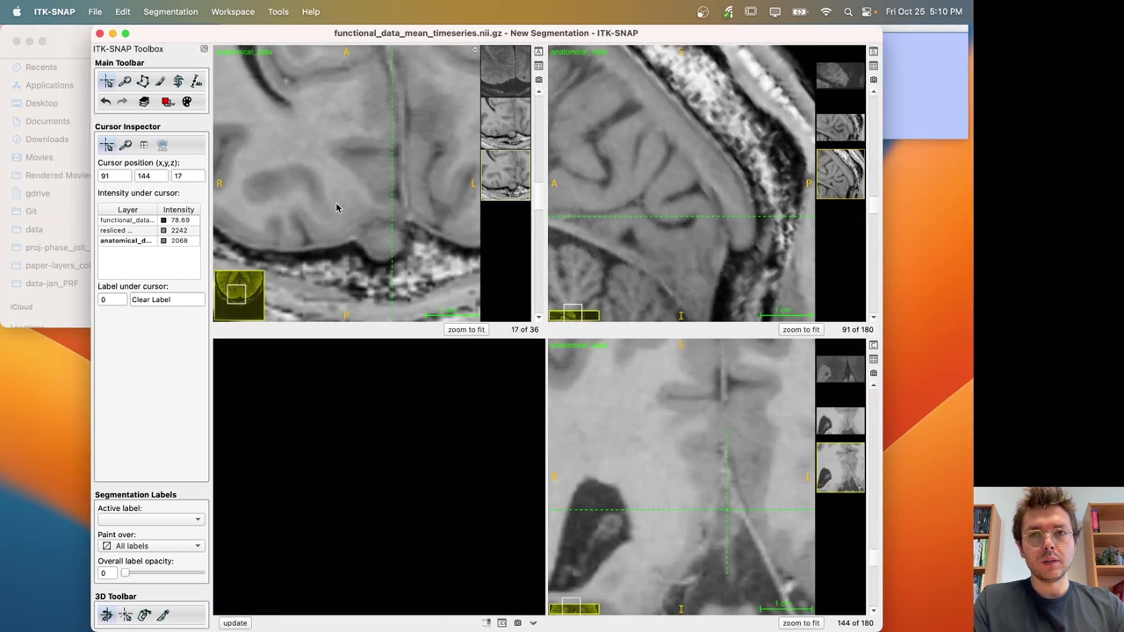
{"action": "left_click_drag", "start_coordinate": [336, 208], "coordinate": [297, 209]}
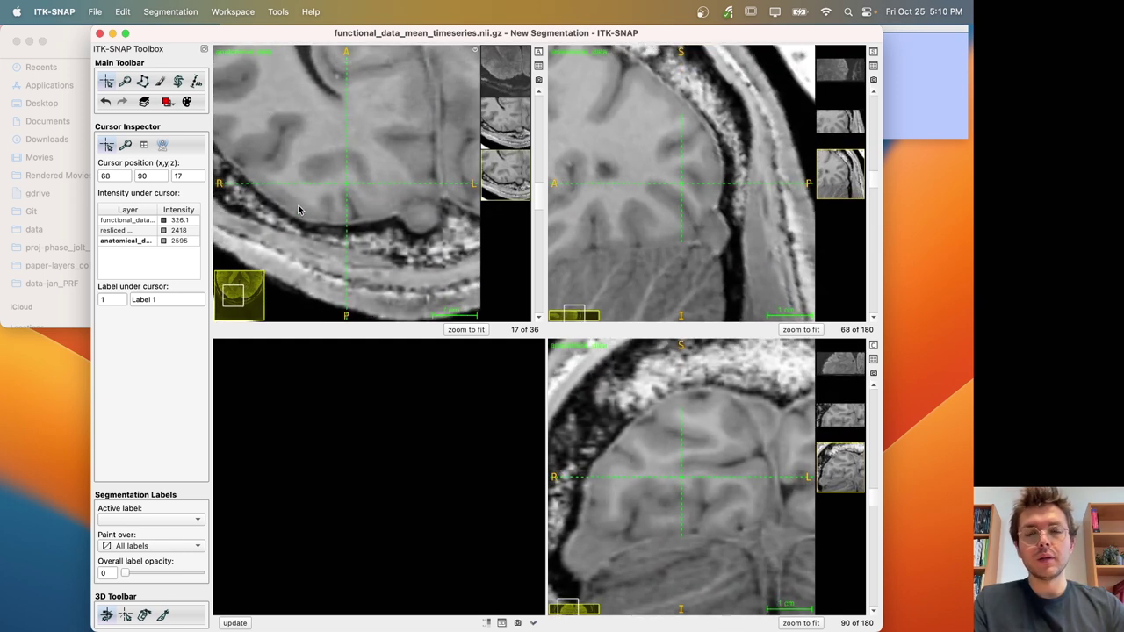
Alternate between the resliced and original anatomical images in all three views to compare their resolution, finishing on the functional image.
{"action": "left_click", "coordinate": [499, 129]}
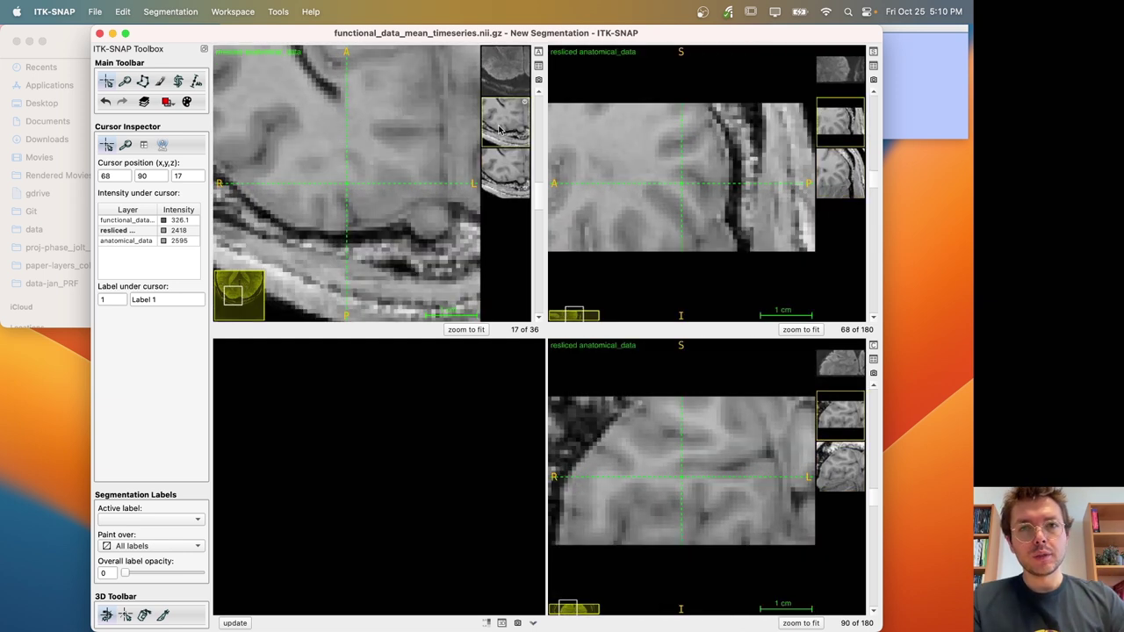
{"action": "key", "text": "]"}
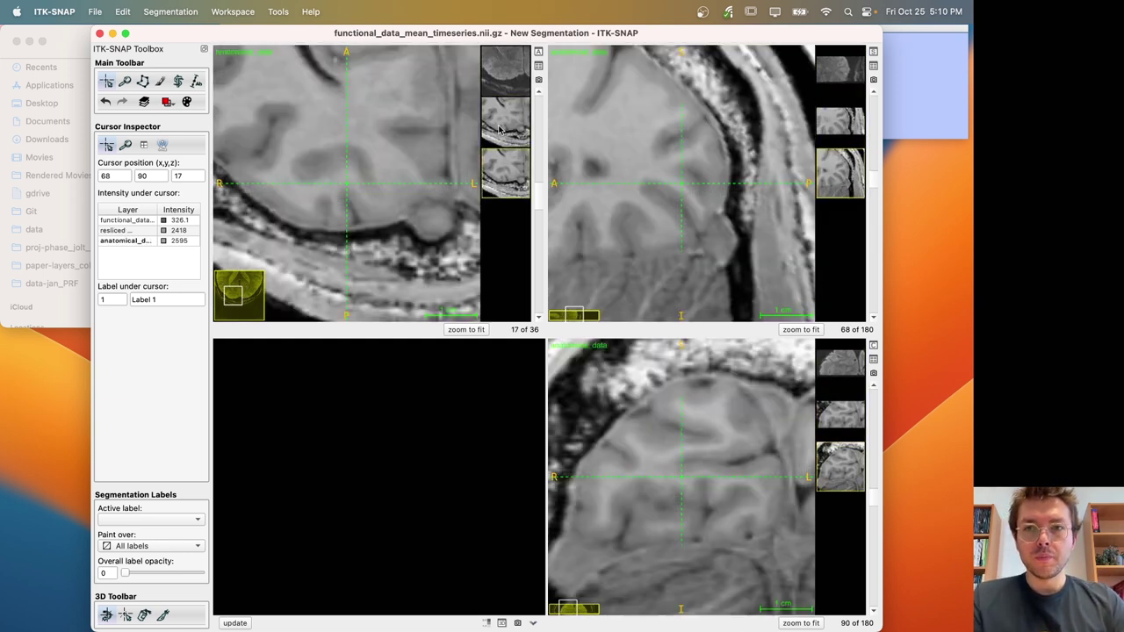
{"action": "key", "text": "["}
{"action": "key", "text": "]"}
{"action": "key", "text": "["}
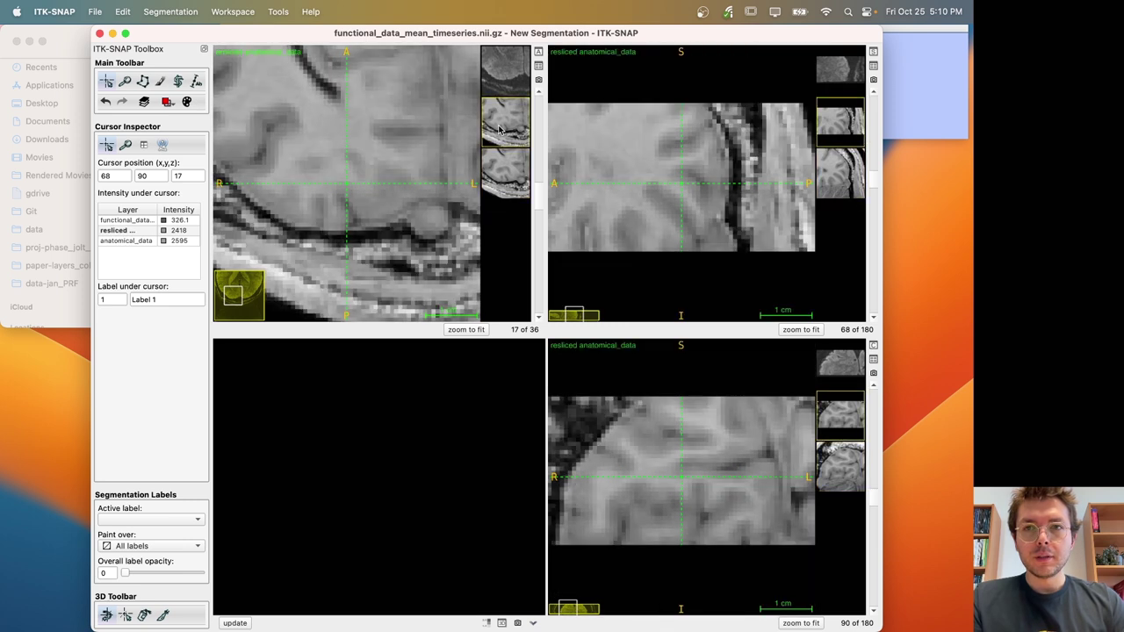
{"action": "key", "text": "]"}
{"action": "key", "text": "["}
{"action": "key", "text": "]"}
{"action": "key", "text": "["}
{"action": "key", "text": "]"}
{"action": "key", "text": "["}
{"action": "key", "text": "]"}
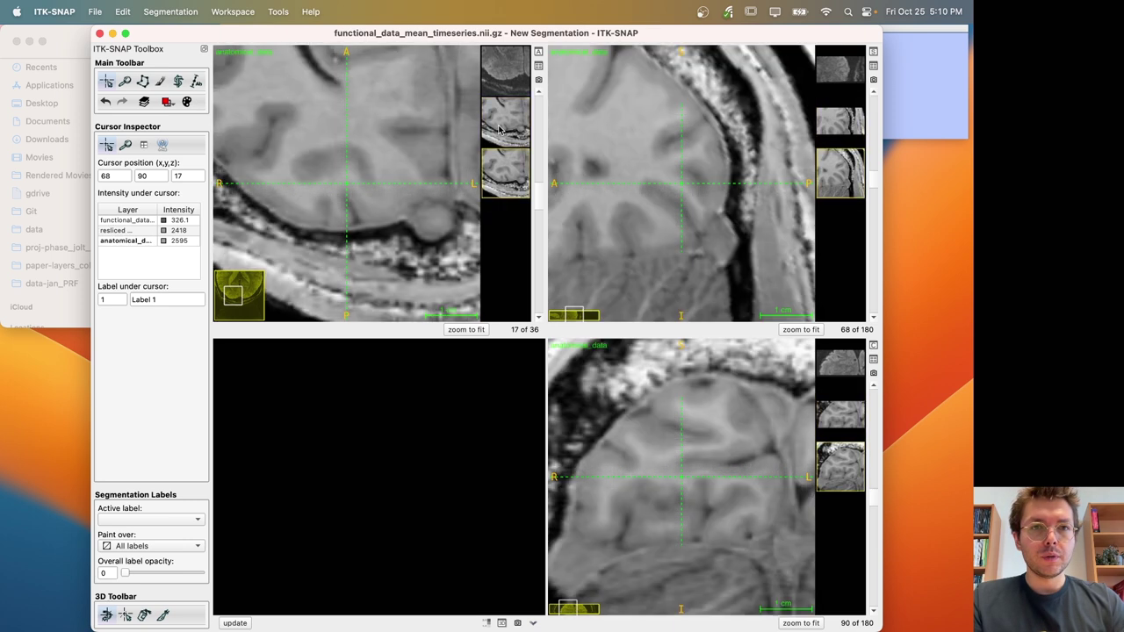
{"action": "key", "text": "["}
{"action": "key", "text": "]"}
{"action": "key", "text": "["}
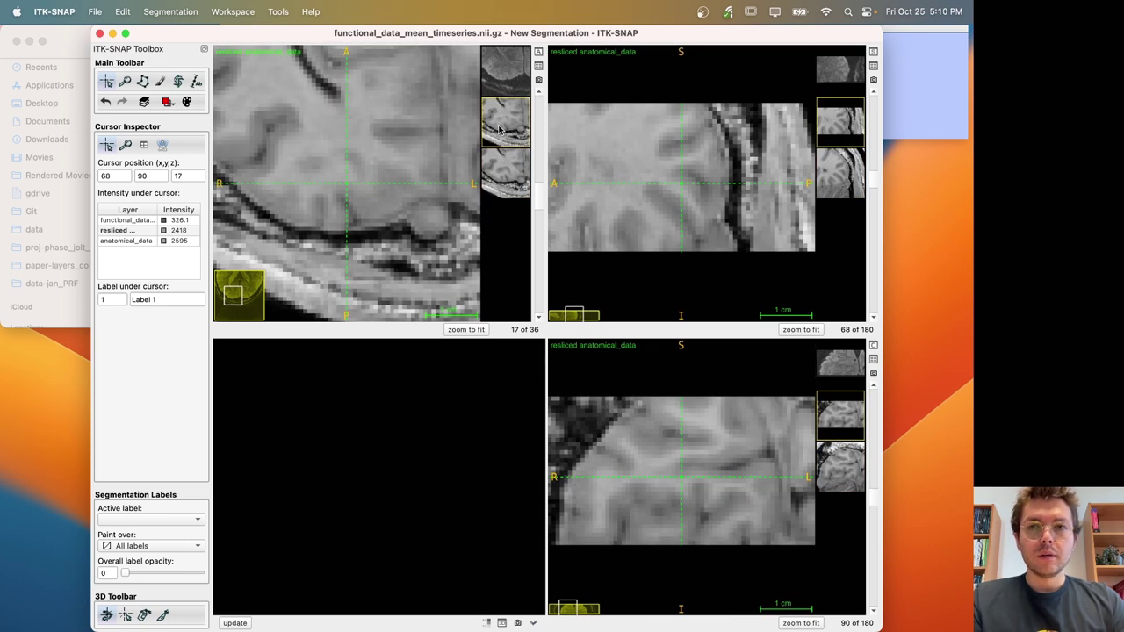
{"action": "key", "text": "]"}
{"action": "key", "text": "]"}
{"action": "key", "text": "["}
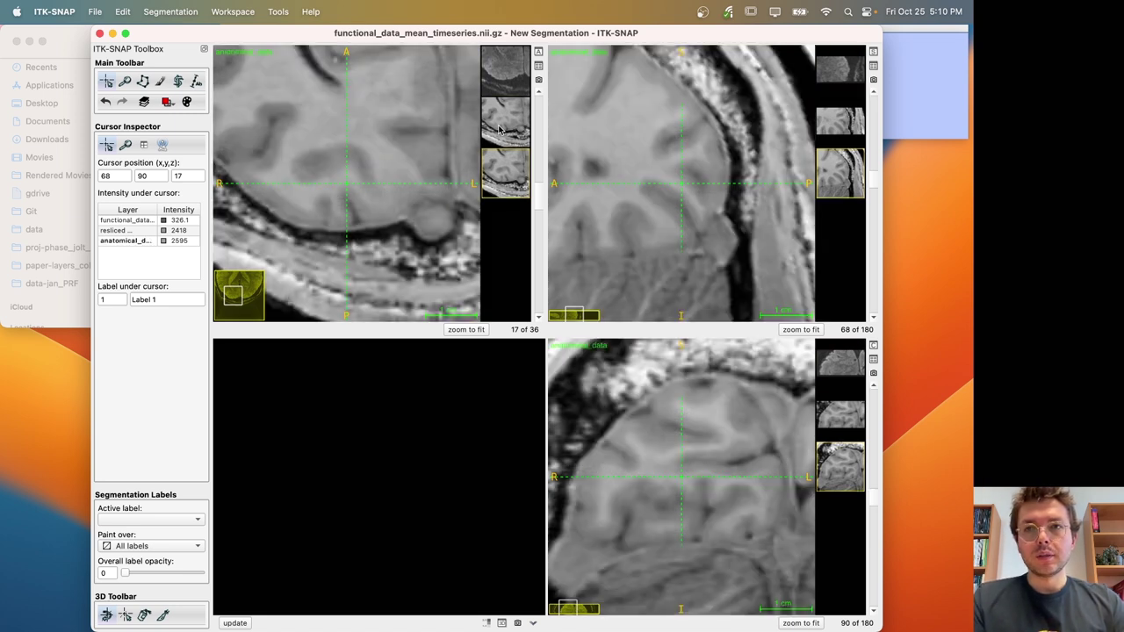
{"action": "key", "text": "]"}
{"action": "key", "text": "["}
{"action": "key", "text": "]"}
{"action": "key", "text": "["}
{"action": "key", "text": "]"}
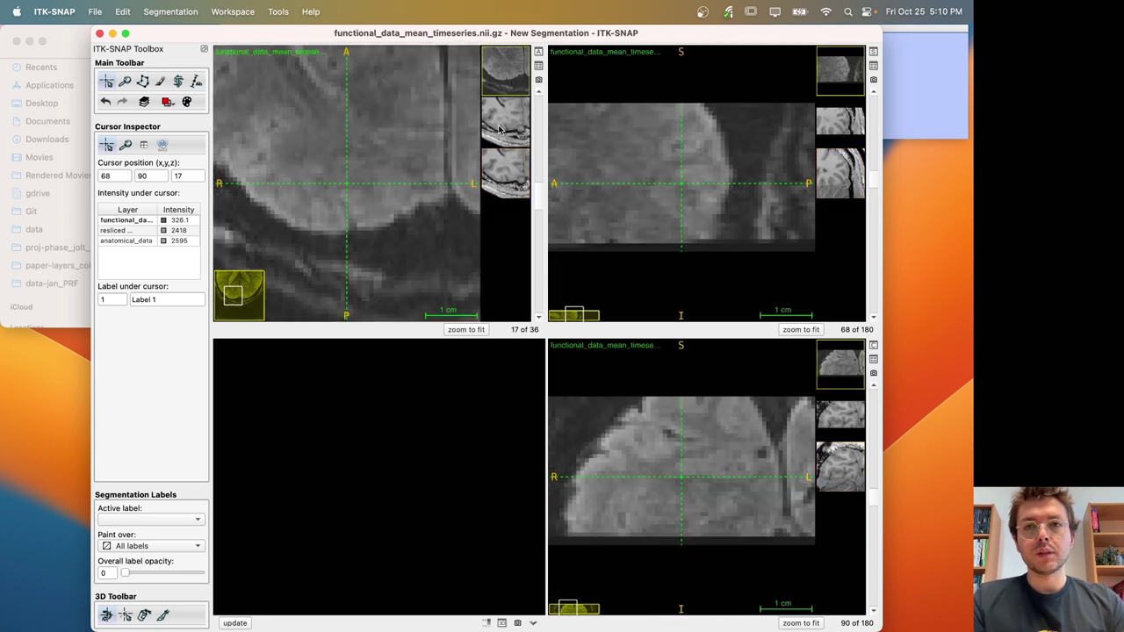
Centre the views on voxel 105, 98, 17 in the left occipital cortex and compare the functional, resliced and original anatomical images there.
{"action": "left_click", "coordinate": [433, 166]}
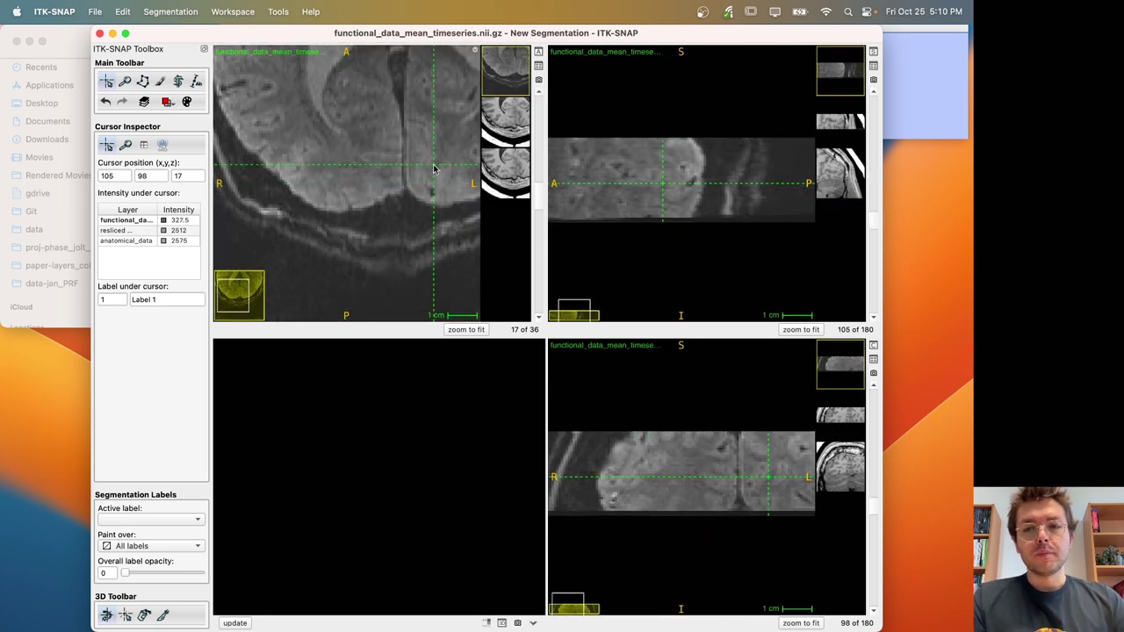
{"action": "key", "text": "c"}
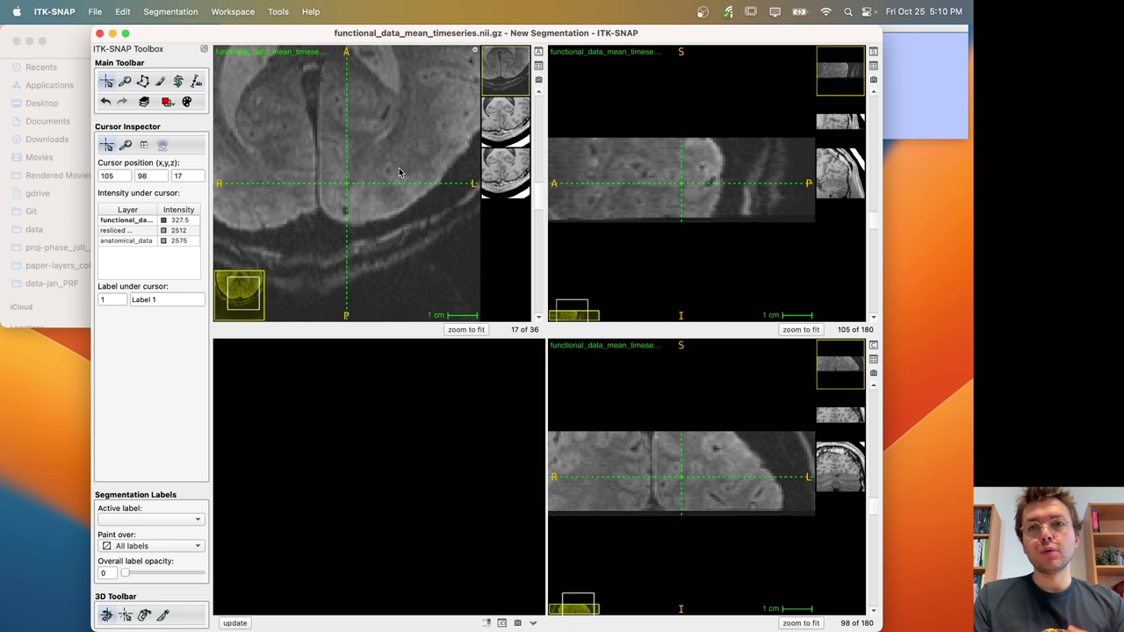
{"action": "left_click", "coordinate": [509, 127]}
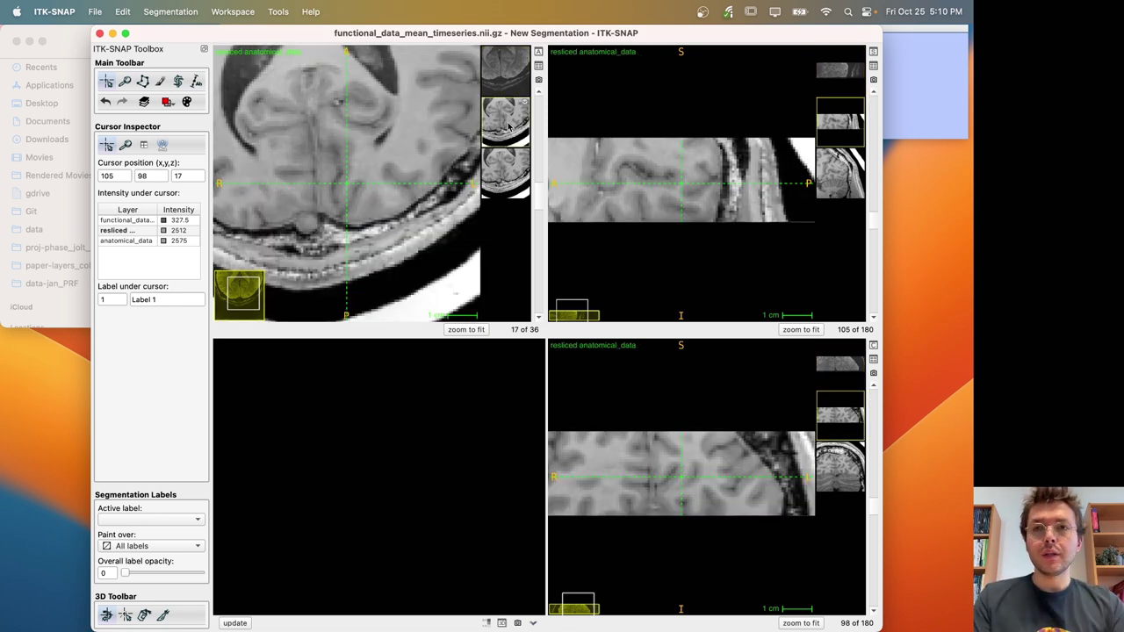
{"action": "left_click", "coordinate": [505, 172]}
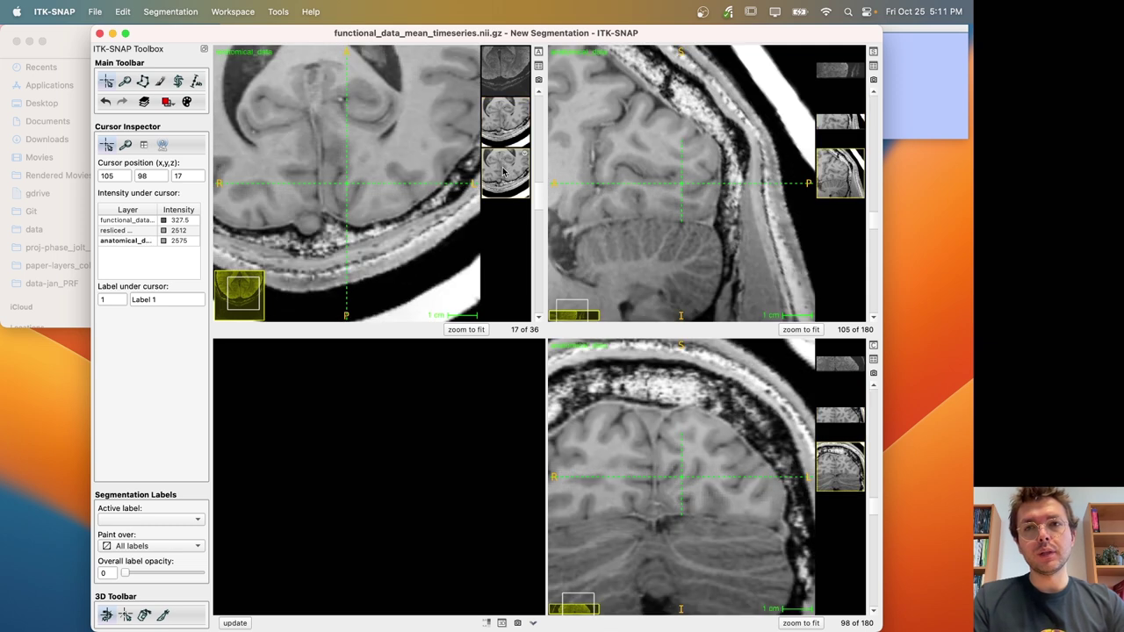
{"action": "left_click", "coordinate": [507, 127]}
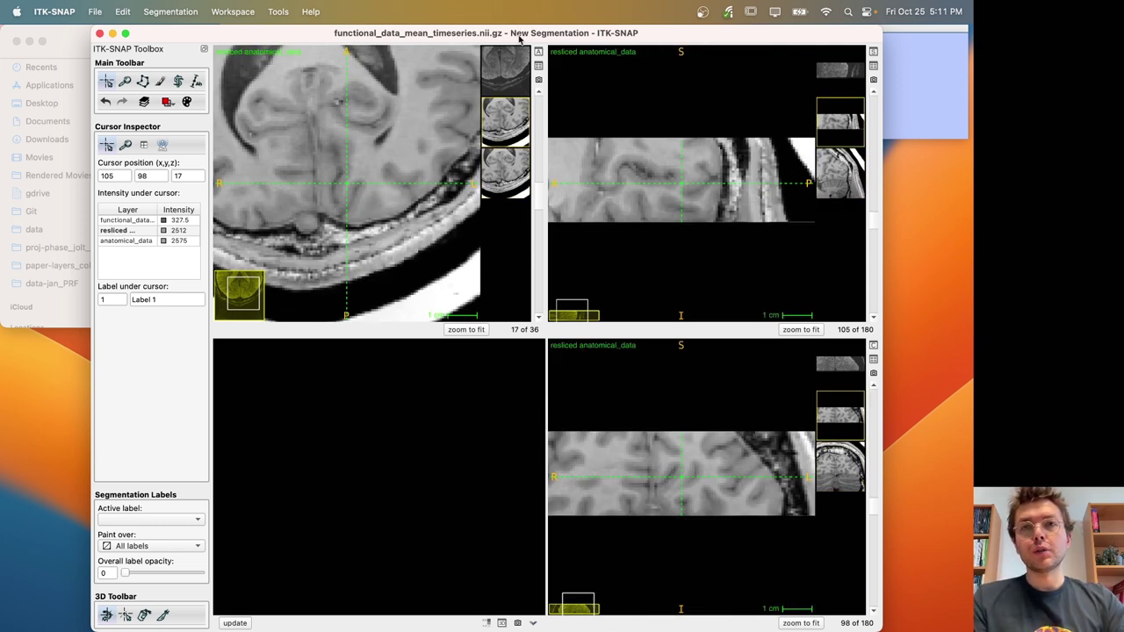
Enlarge the ITK-SNAP window to fill the screen and compare the functional image with the original anatomical image in all three views.
{"action": "double_click", "coordinate": [520, 35]}
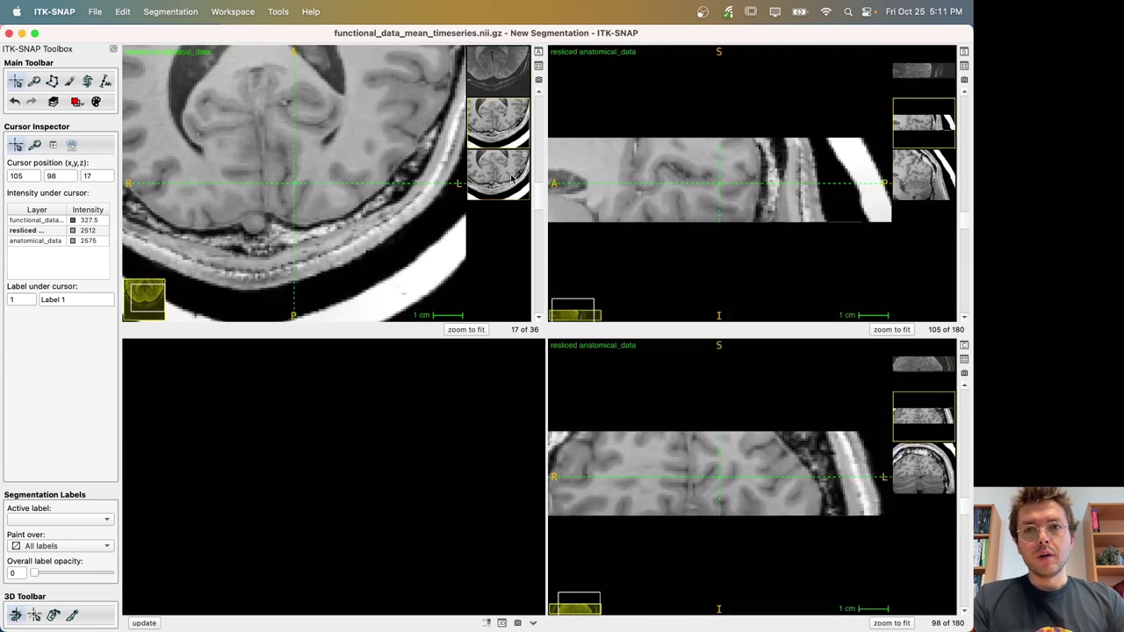
{"action": "left_click", "coordinate": [510, 73]}
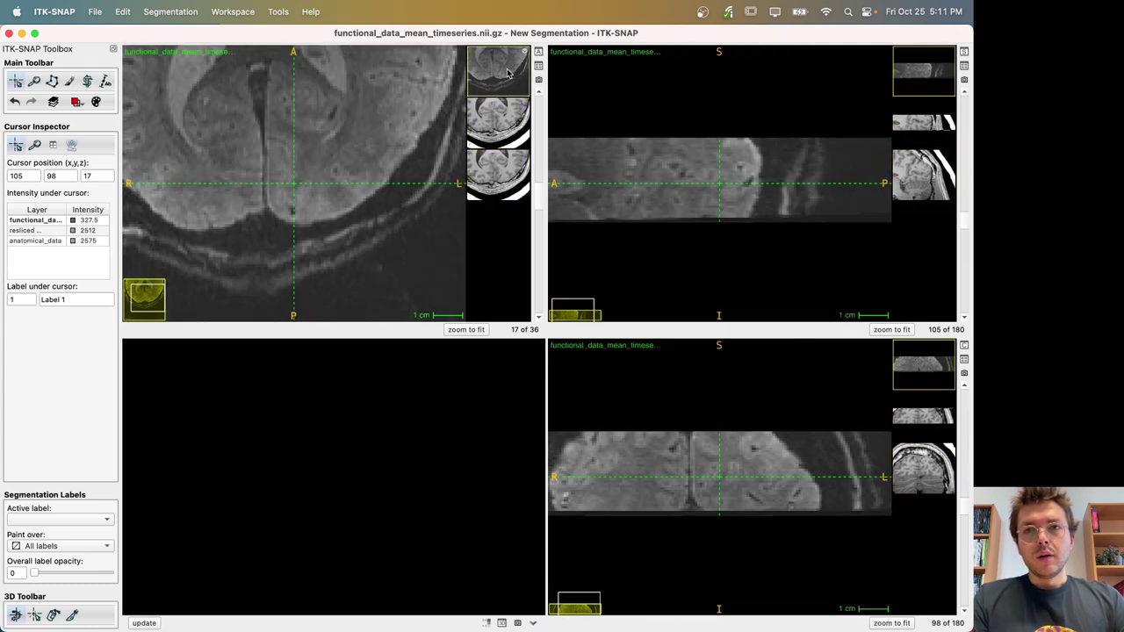
{"action": "left_click", "coordinate": [494, 184]}
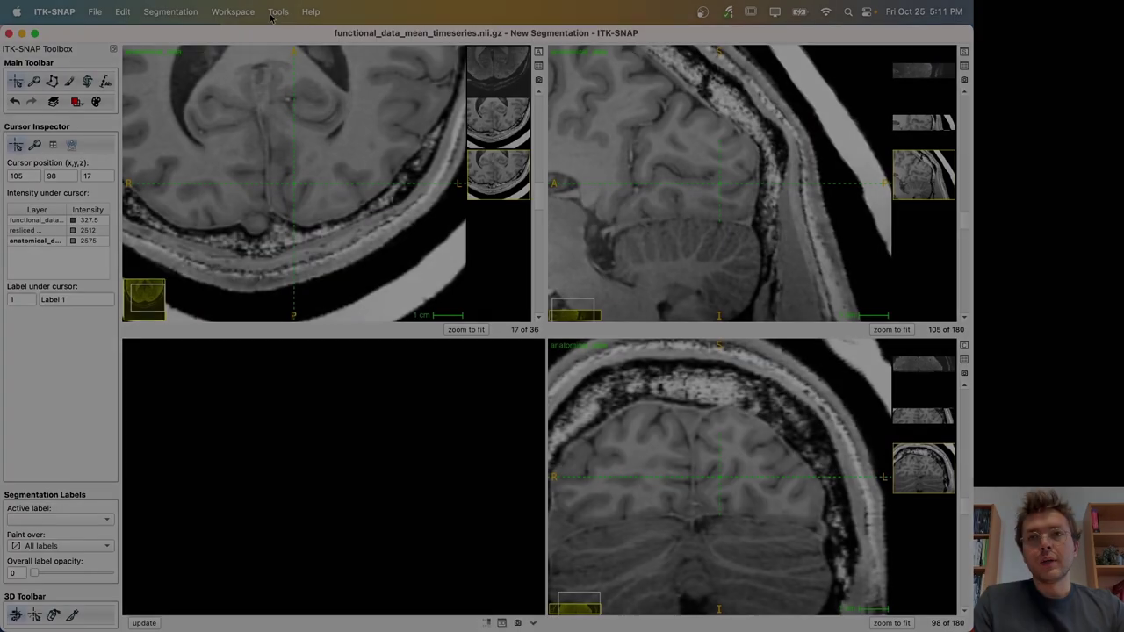
Reopen the registration tool, display the resliced anatomical image, and save its transform as registration_matrix.txt in ITK Transform Files format in the video folder.
{"action": "left_click", "coordinate": [278, 12]}
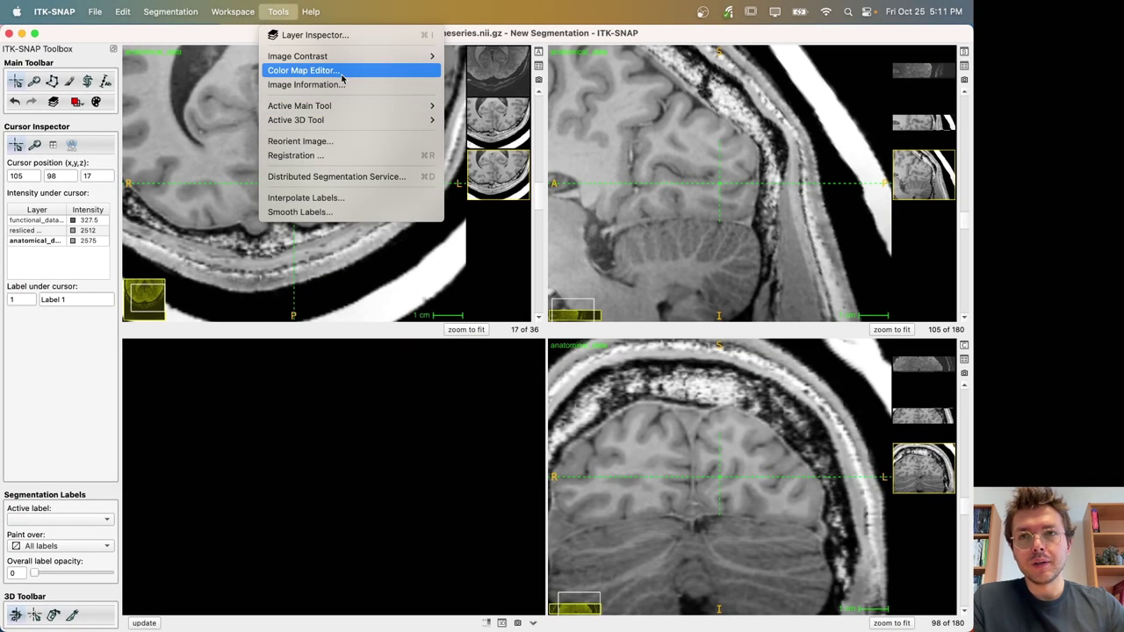
{"action": "left_click", "coordinate": [314, 158]}
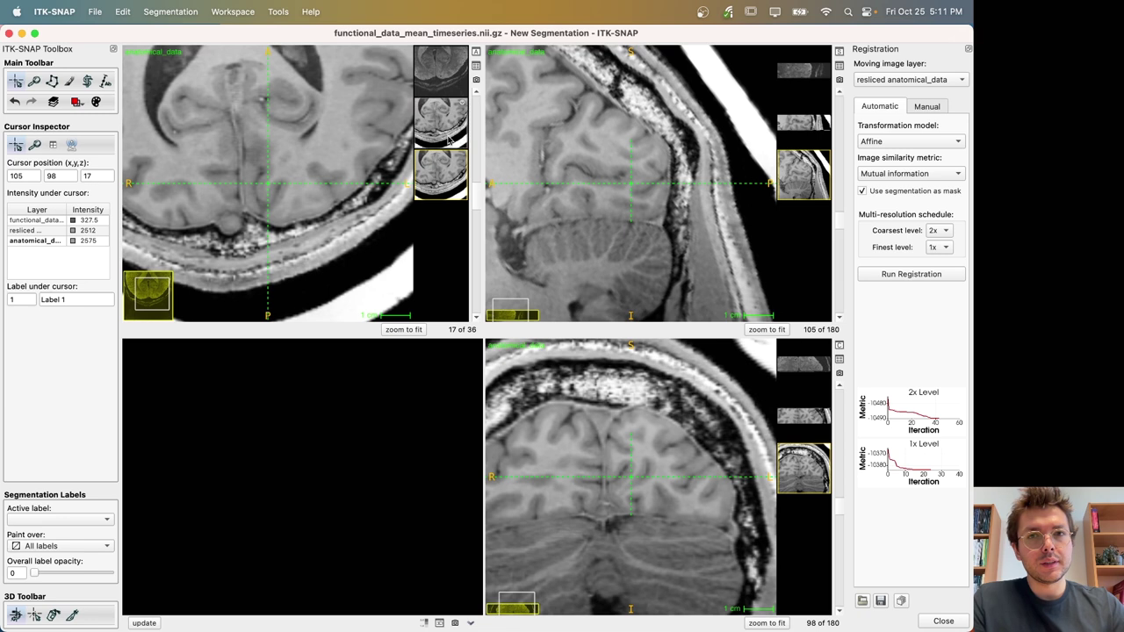
{"action": "left_click", "coordinate": [448, 138]}
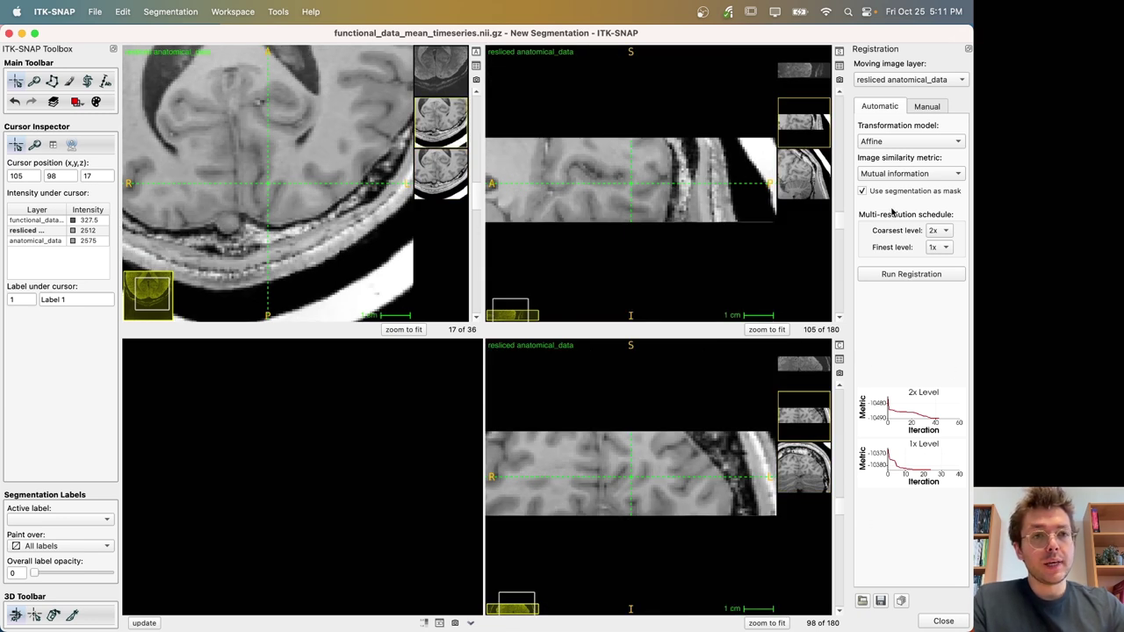
{"action": "left_click", "coordinate": [881, 601]}
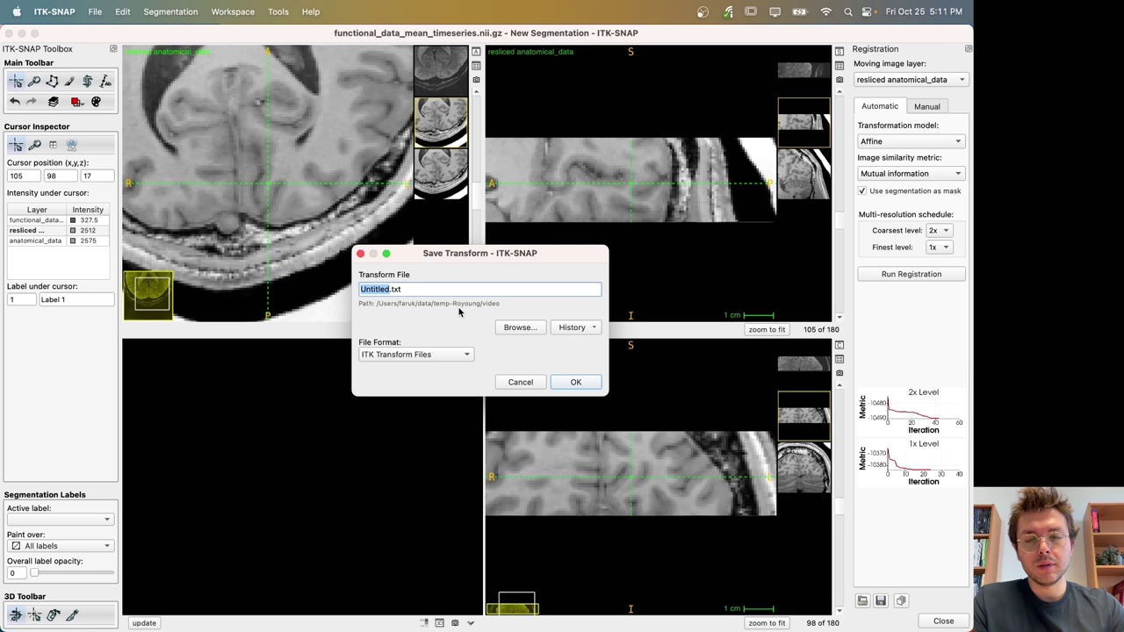
{"action": "left_click", "coordinate": [431, 355]}
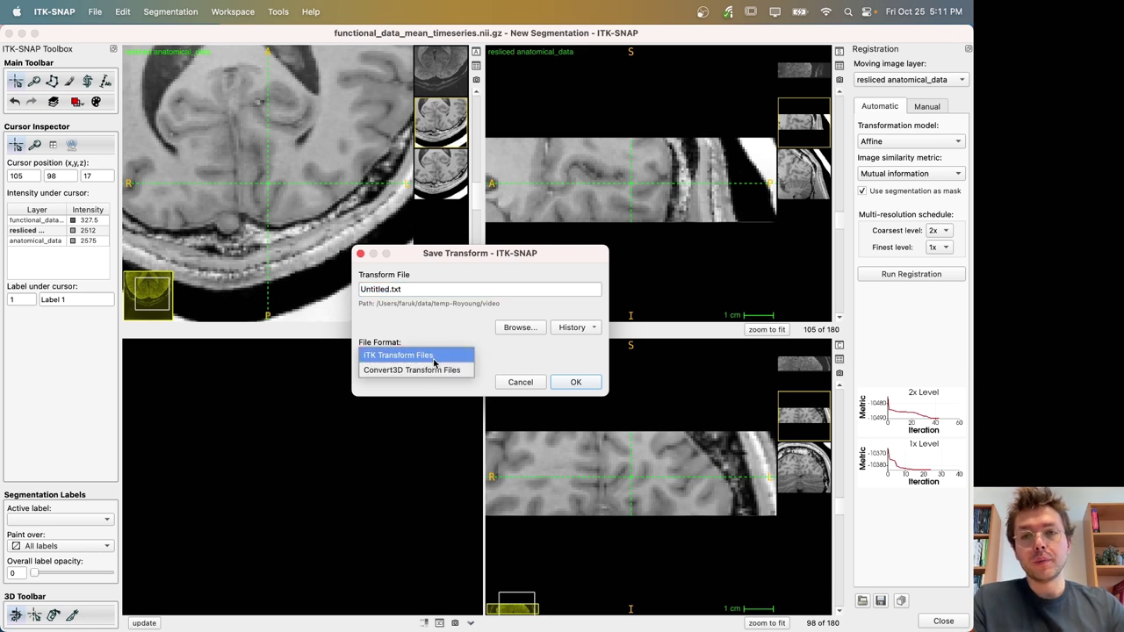
{"action": "left_click", "coordinate": [434, 363]}
{"action": "type", "text": "regist"}
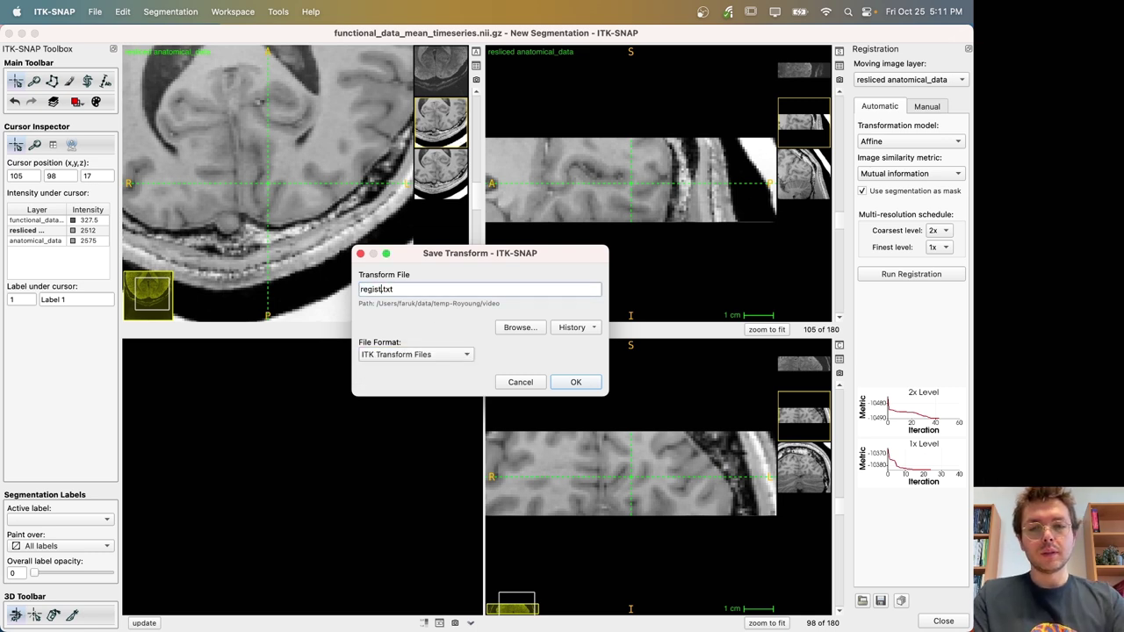
{"action": "type", "text": "ration_ma"}
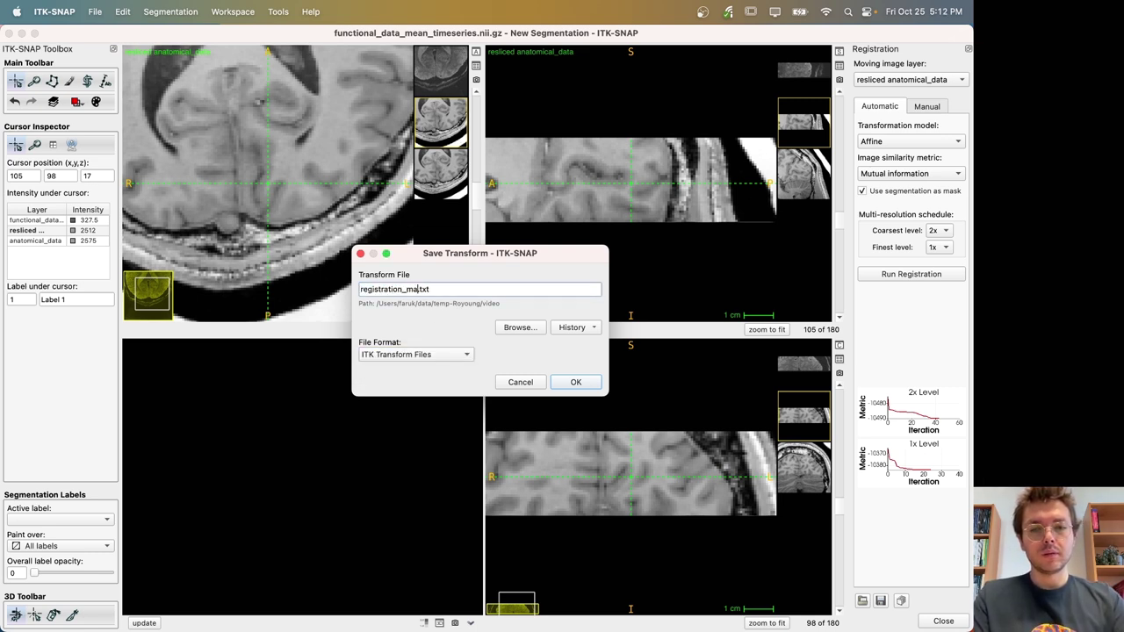
{"action": "type", "text": "trix"}
{"action": "left_click", "coordinate": [576, 382]}
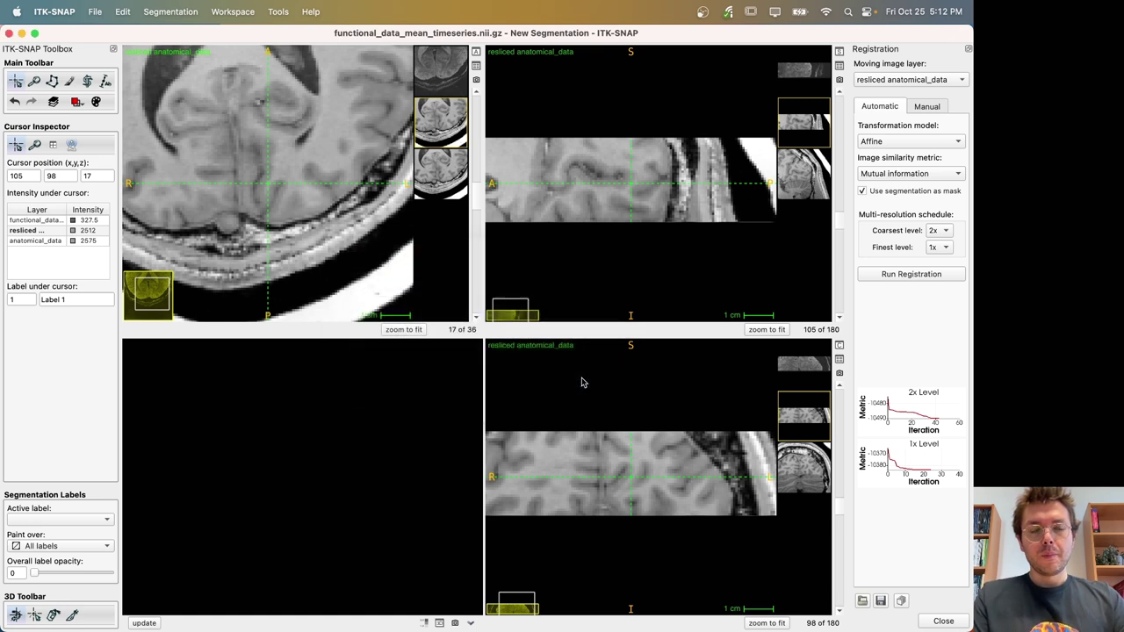